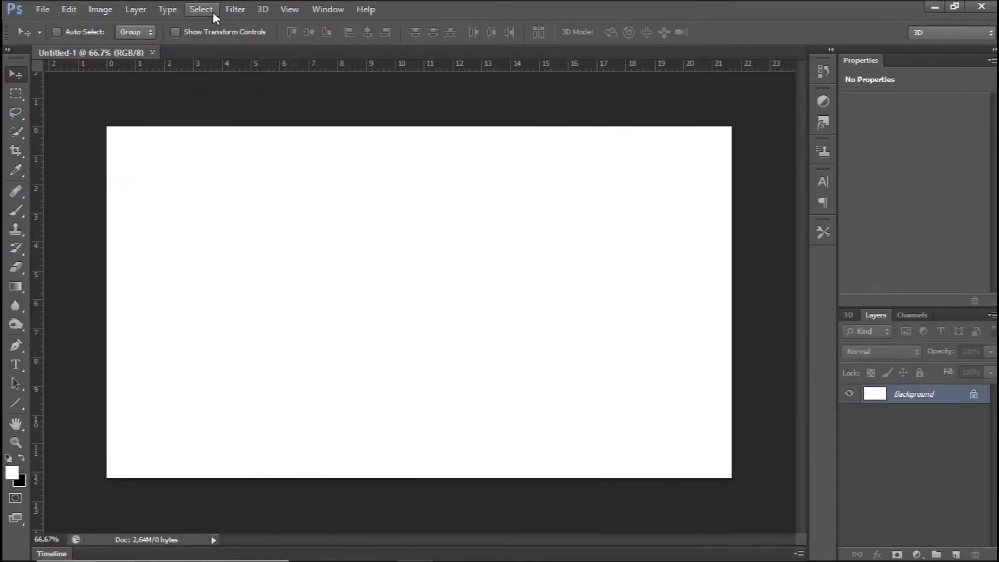
- Add fine noise to the white canvas with the Add Noise filter
click(235, 9)
mouse_move(248, 212)
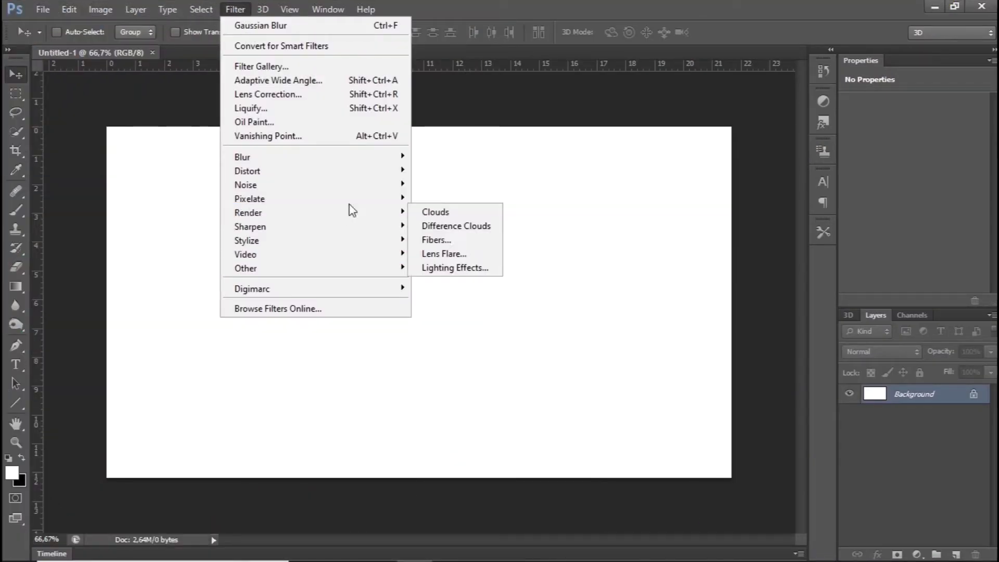
mouse_move(312, 186)
click(448, 185)
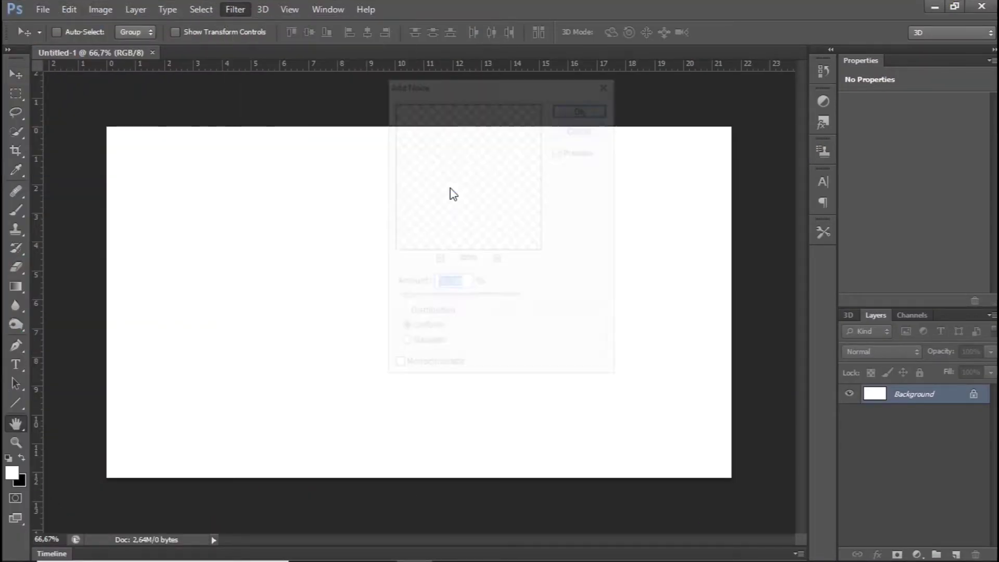
click(593, 109)
- Try a Foreground to Background Gradient Fill layer, then cancel it
click(917, 555)
click(884, 254)
click(494, 159)
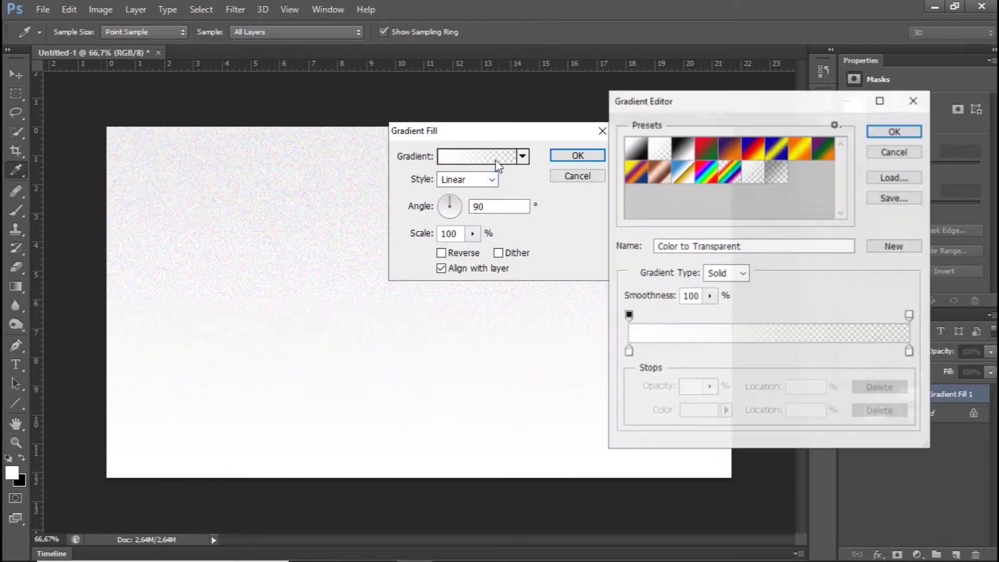
click(641, 157)
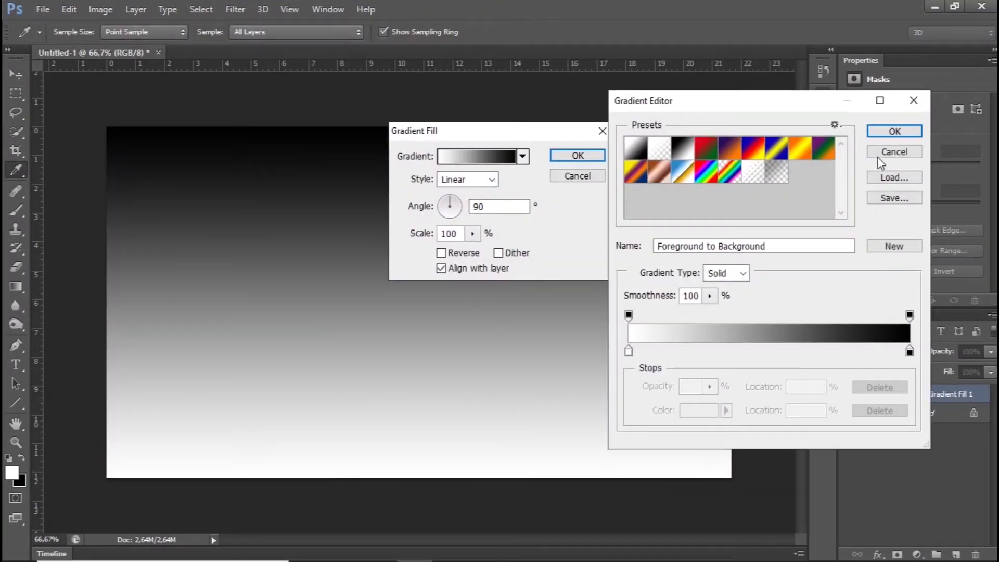
click(884, 152)
click(578, 176)
- Set the foreground colour to a bright cyan
click(11, 472)
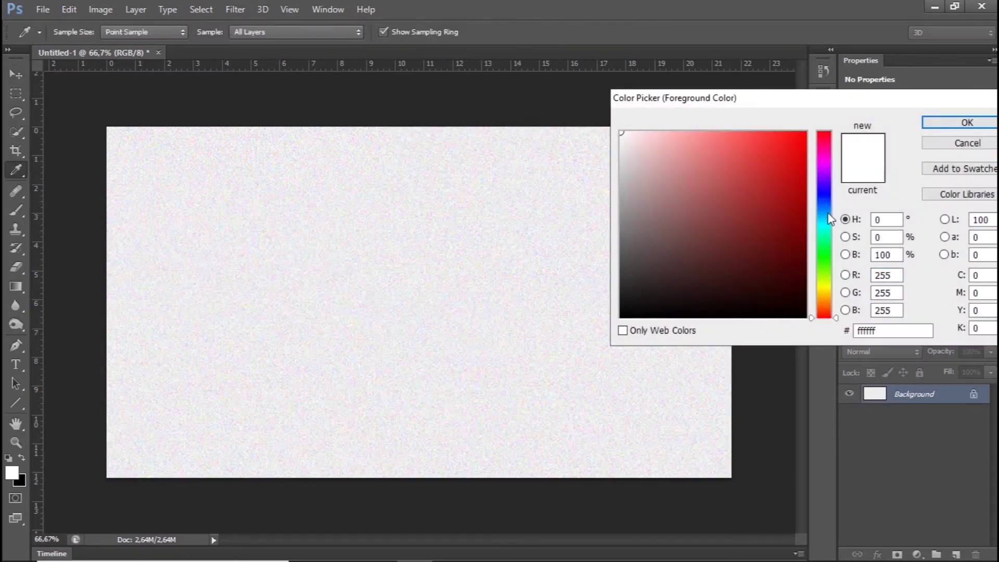
click(827, 224)
click(799, 141)
click(967, 122)
- Try a layer mask on the canvas, undo it, and start a new fill layer
key(v)
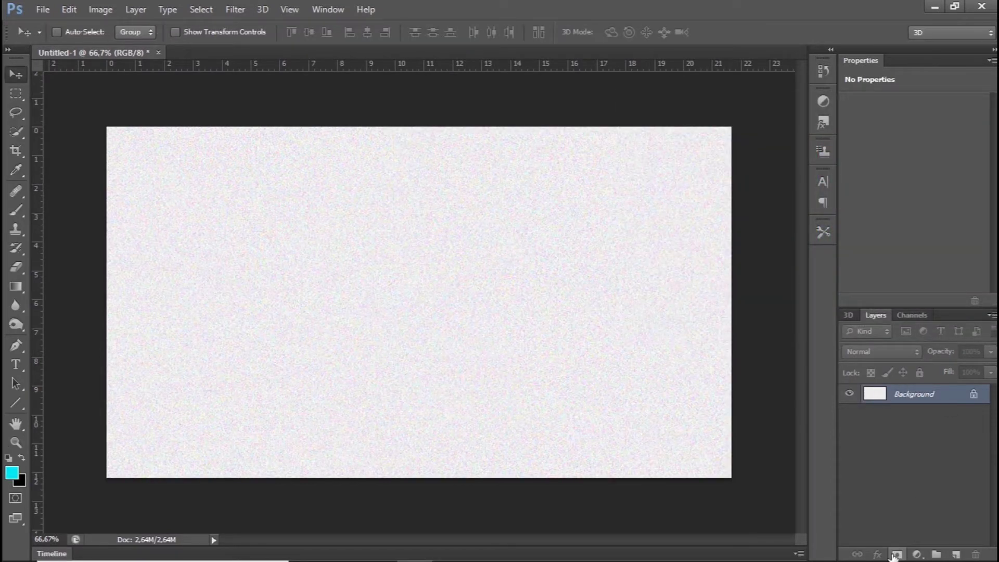
click(894, 555)
key(ctrl+z)
click(916, 555)
key(Escape)
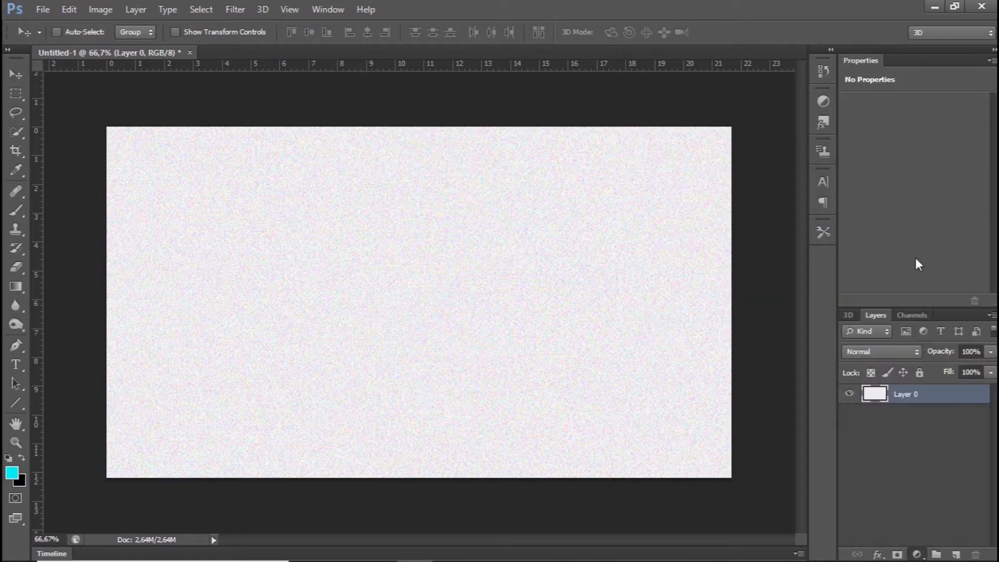
- Apply a Radial, reversed gradient fill so cyan surrounds a white centre
click(462, 182)
click(474, 205)
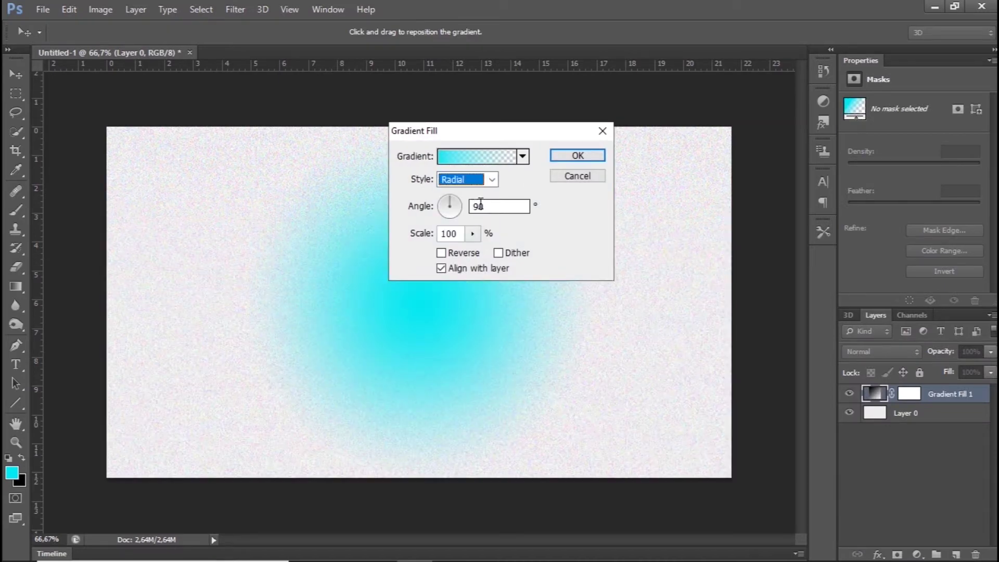
click(441, 253)
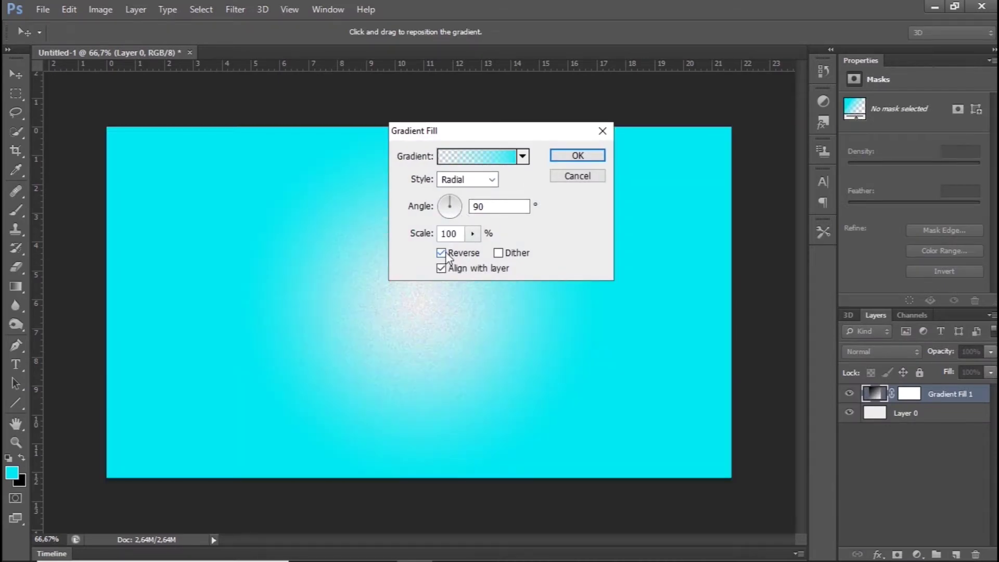
click(570, 162)
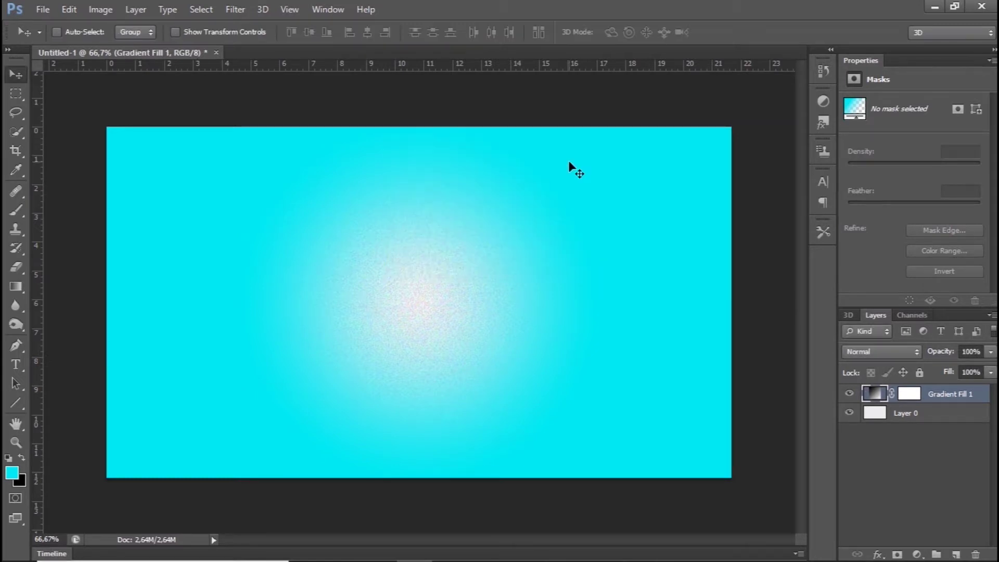
click(44, 12)
click(60, 39)
- Open the orange photo and quick-select both oranges
scroll(619, 347, down, 5)
double_click(561, 198)
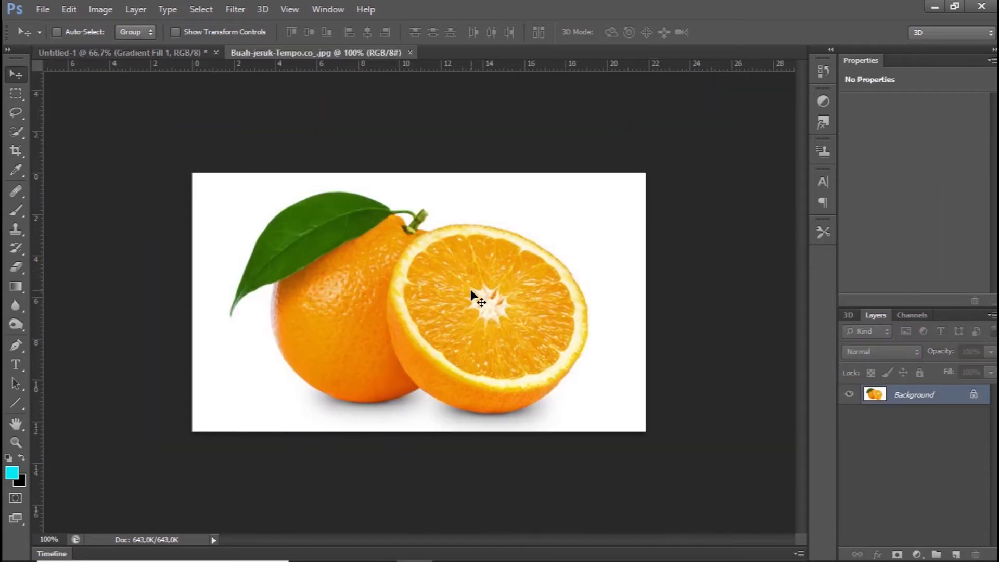
click(22, 134)
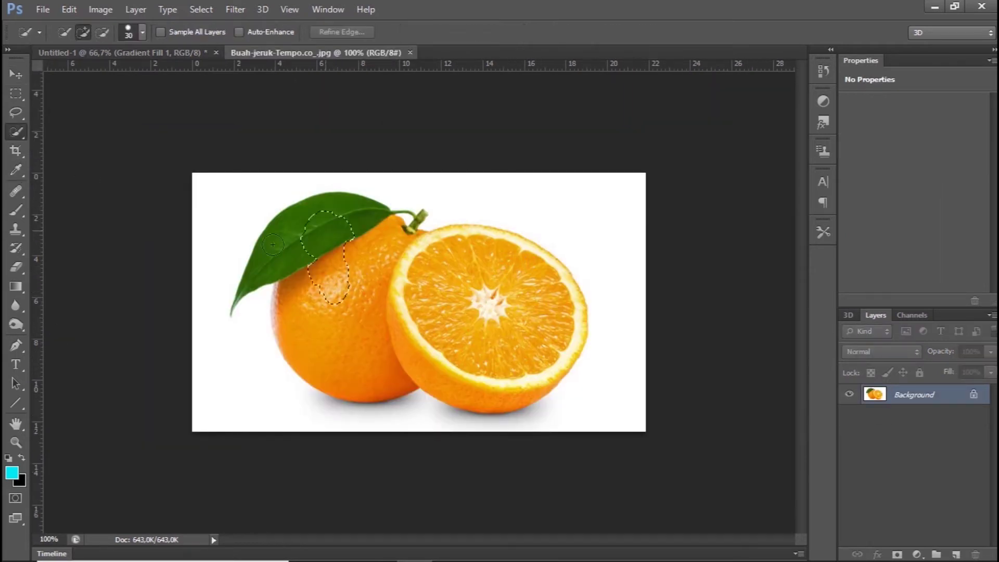
drag(519, 280, 488, 238)
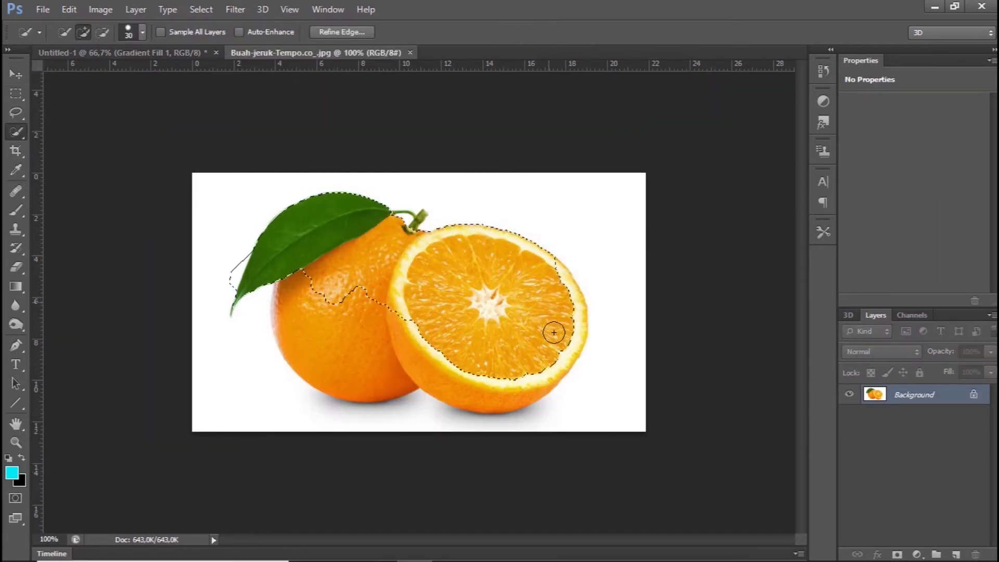
drag(441, 369, 314, 329)
- Subtract the white gap by the stem with a smaller selection brush
scroll(350, 330, up, 1)
scroll(502, 403, up, 2)
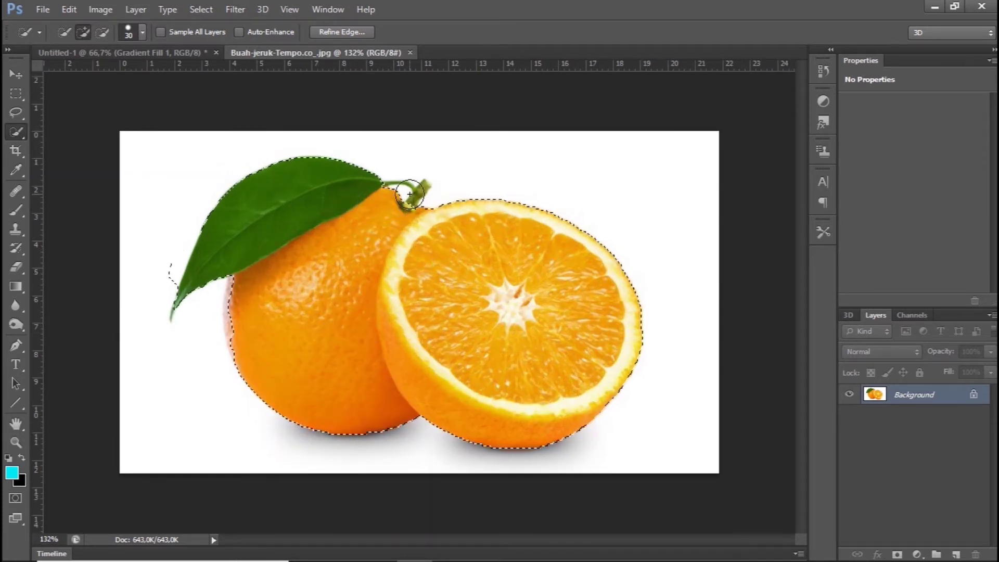
key(alt)
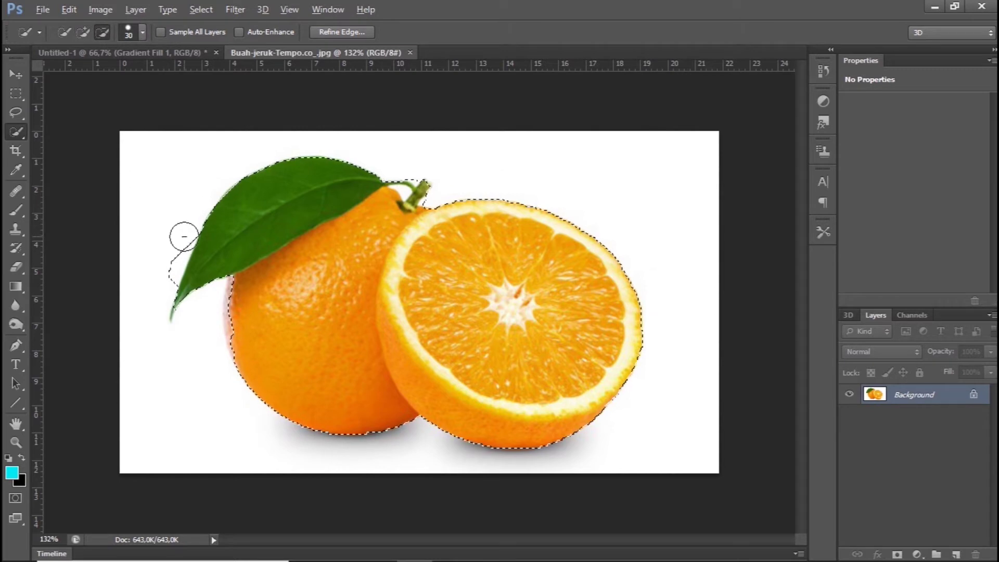
scroll(167, 263, up, 1)
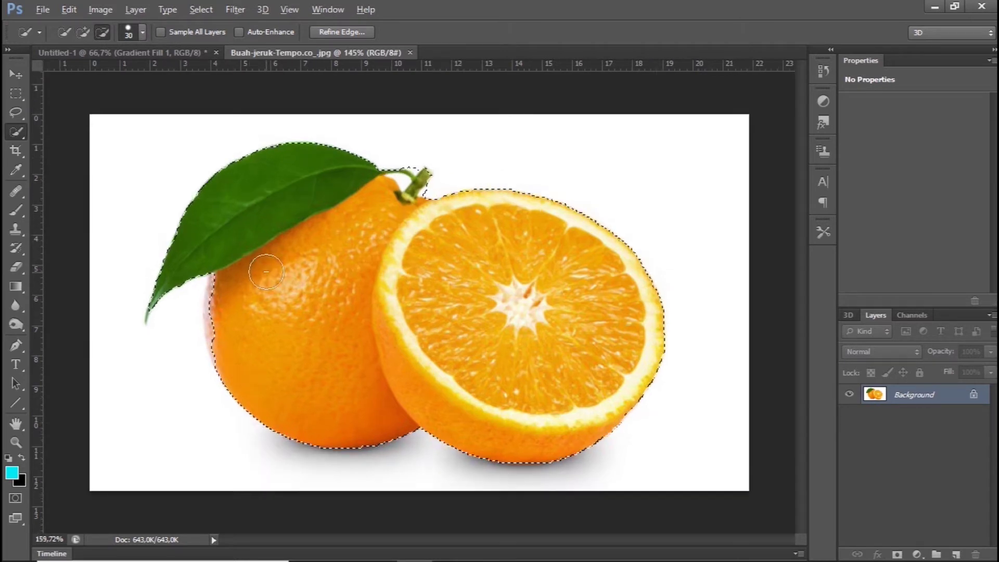
scroll(361, 261, up, 1)
key(bracketleft)
key(bracketleft)
key(bracketleft)
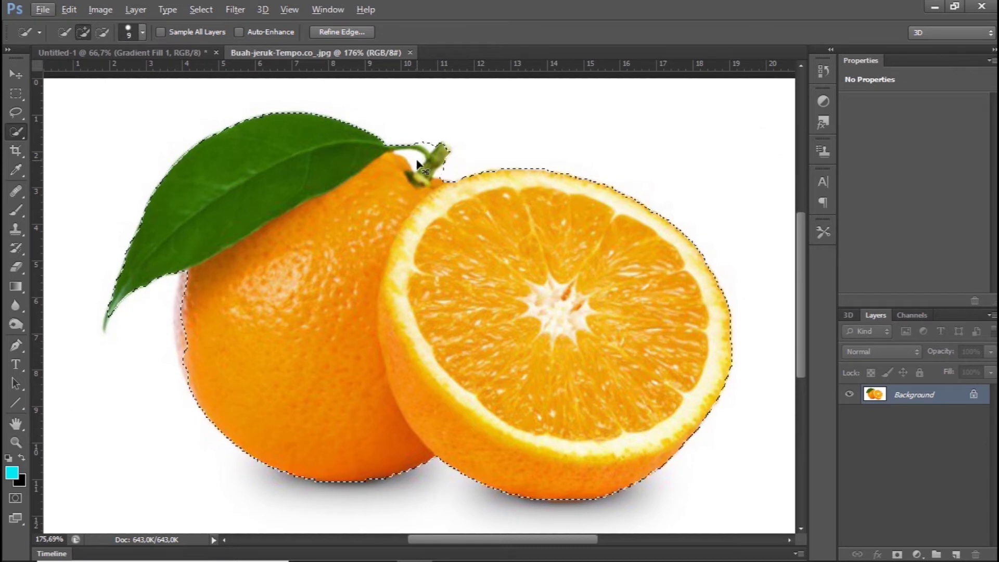
key(alt)
alt+click(414, 160)
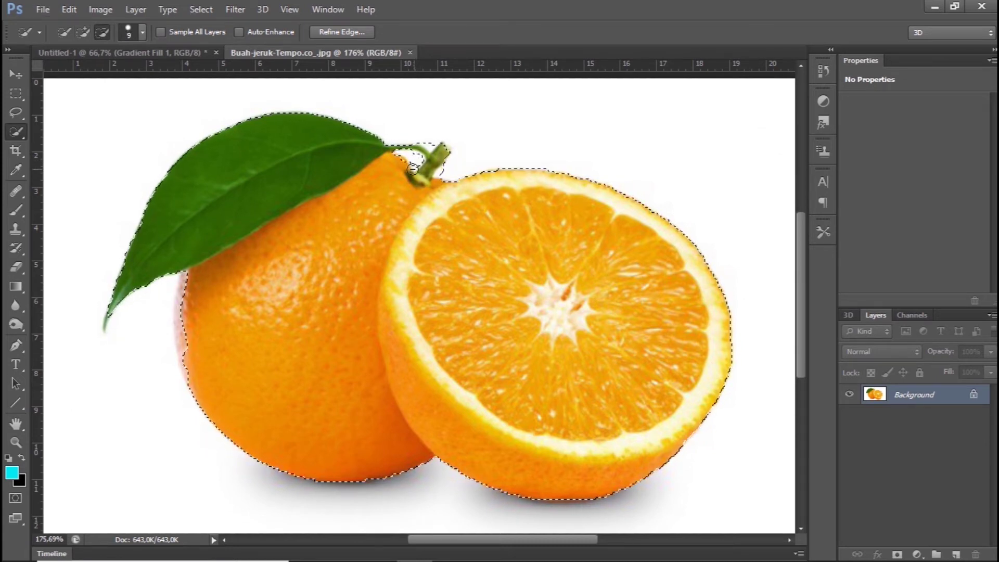
scroll(418, 156, up, 2)
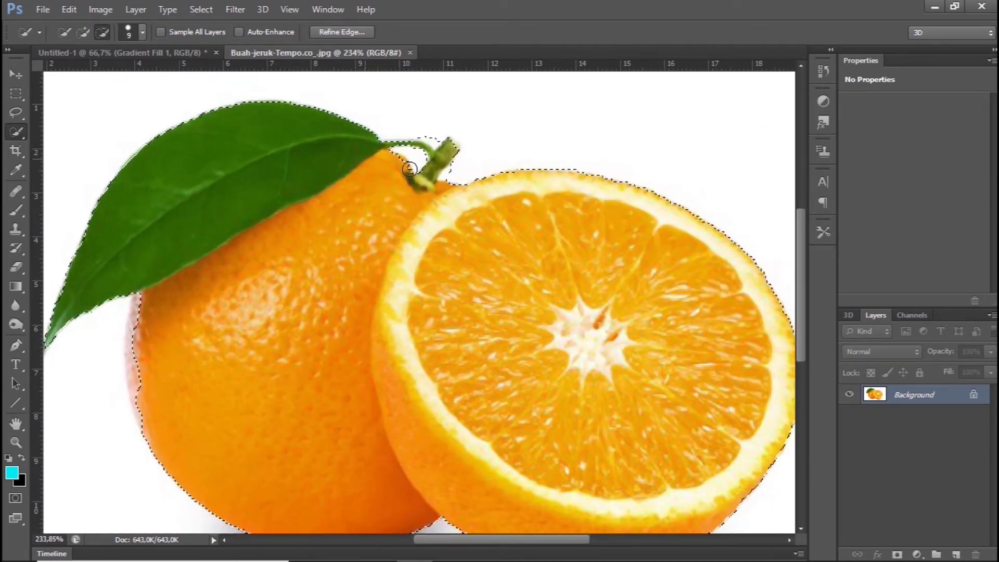
scroll(432, 141, up, 2)
- Add the stem tip to the selection and drag the oranges into Untitled-1
key(alt)
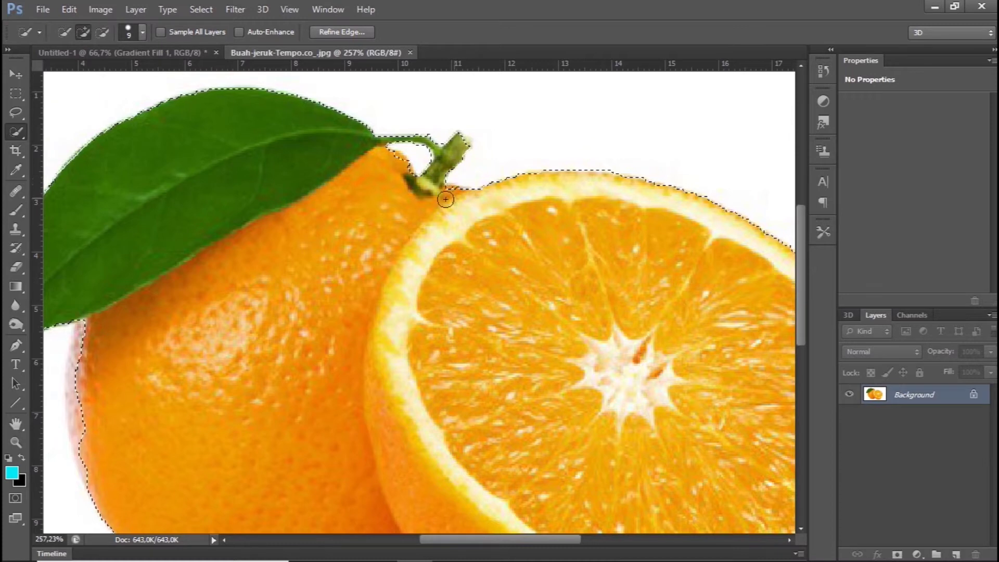
key(alt)
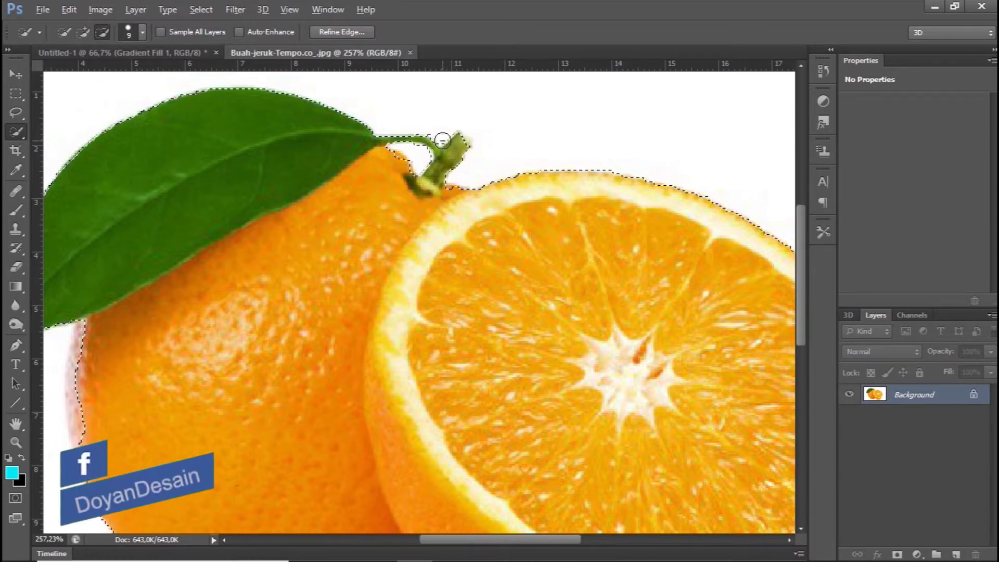
click(455, 150)
key(alt)
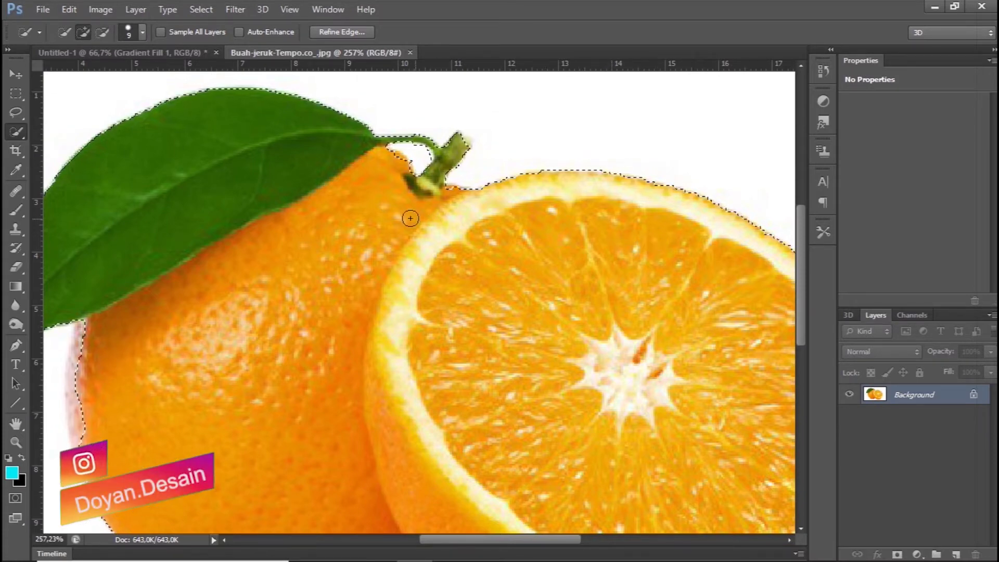
scroll(452, 254, down, 2)
scroll(483, 291, down, 1)
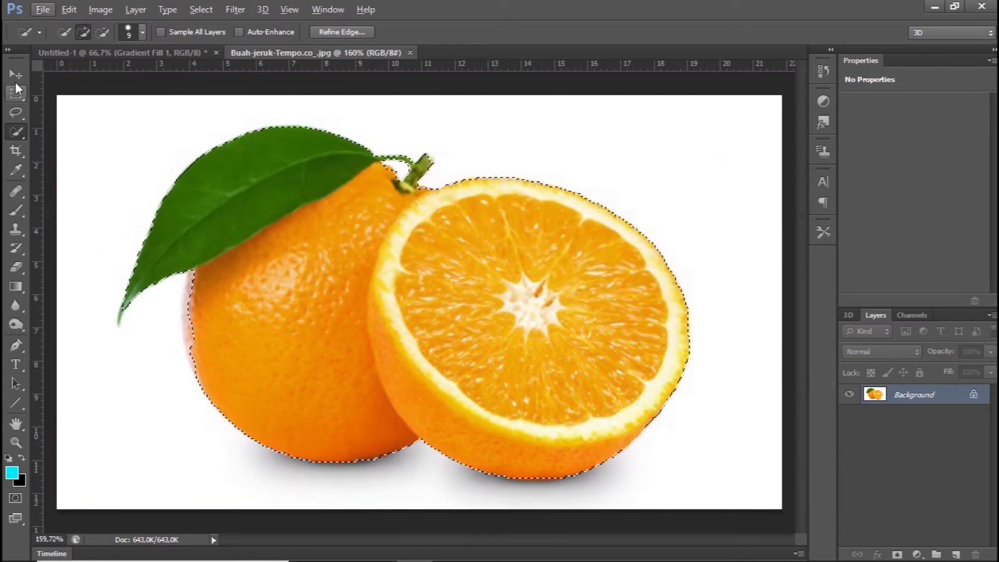
click(15, 74)
mouse_move(397, 182)
mouse_down()
mouse_move(342, 268)
mouse_move(351, 288)
mouse_up()
- Undo the dropped oranges and refine the selection at the whole orange's left edge
key(ctrl+z)
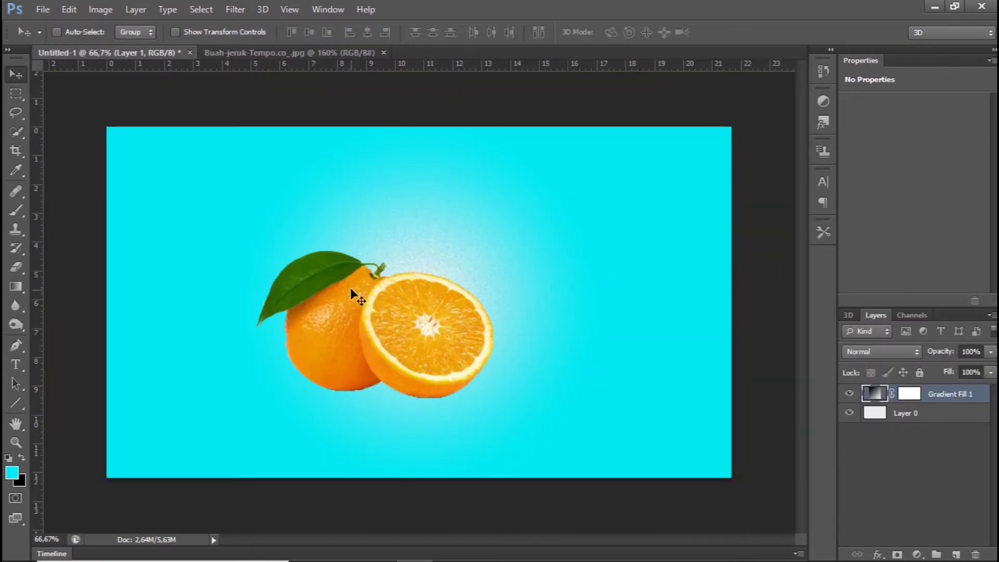
key(ctrl+Tab)
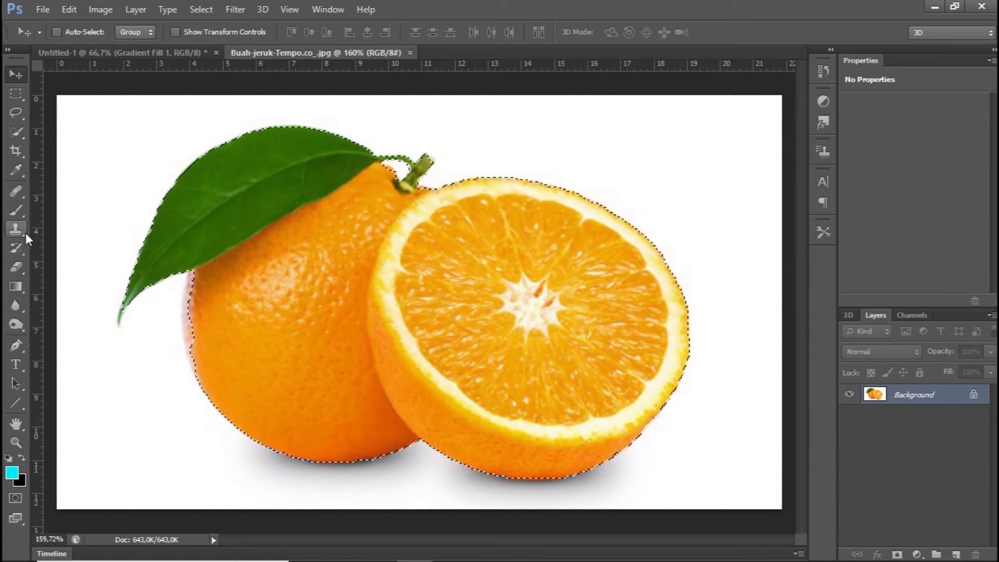
click(24, 137)
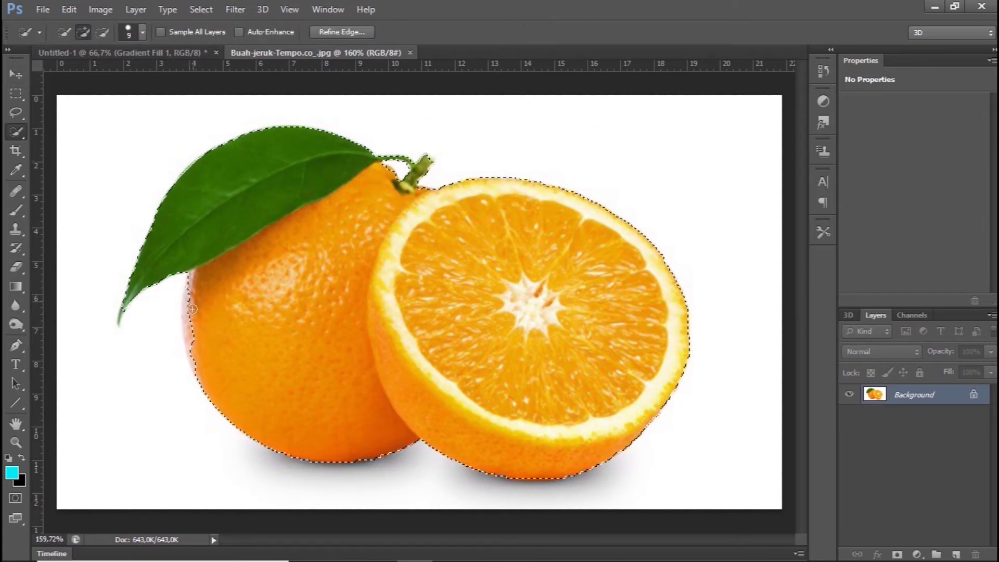
click(180, 352)
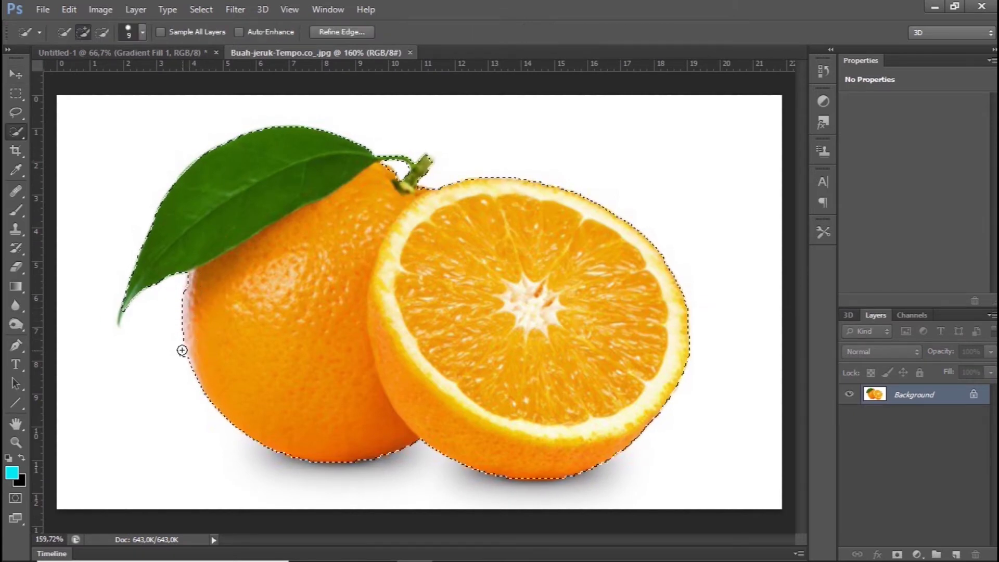
key(ctrl+z)
key(alt)
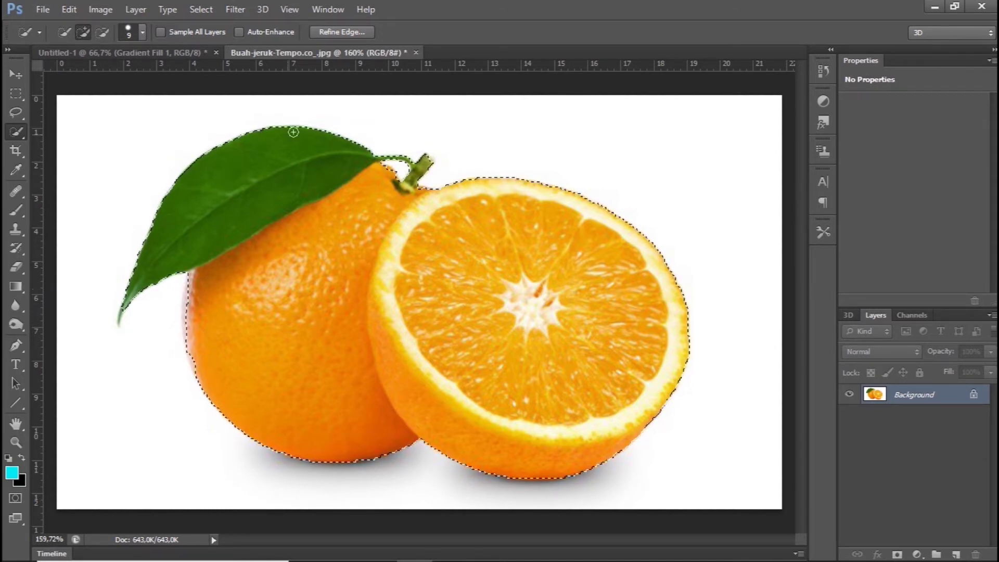
- Copy the oranges into Untitled-1, enlarge them to about 149%, and shift them left
click(16, 74)
drag(255, 119, 350, 276)
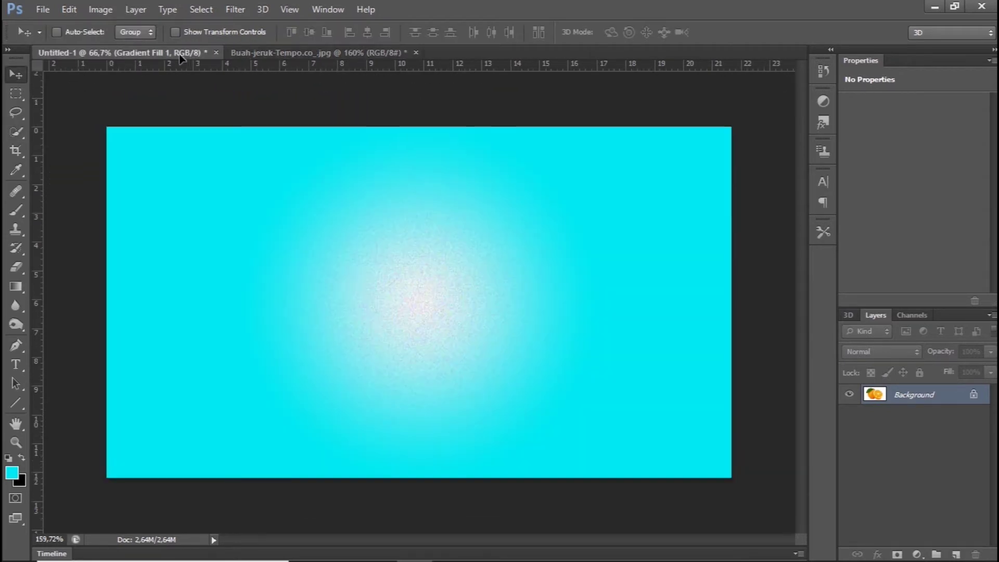
key(ctrl+t)
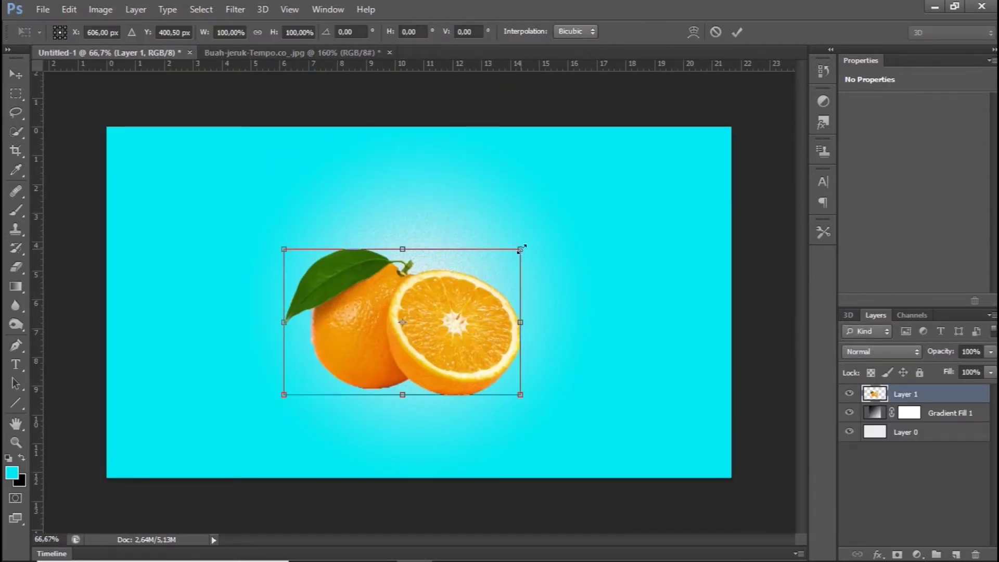
drag(522, 245, 638, 176)
click(737, 33)
drag(565, 249, 515, 263)
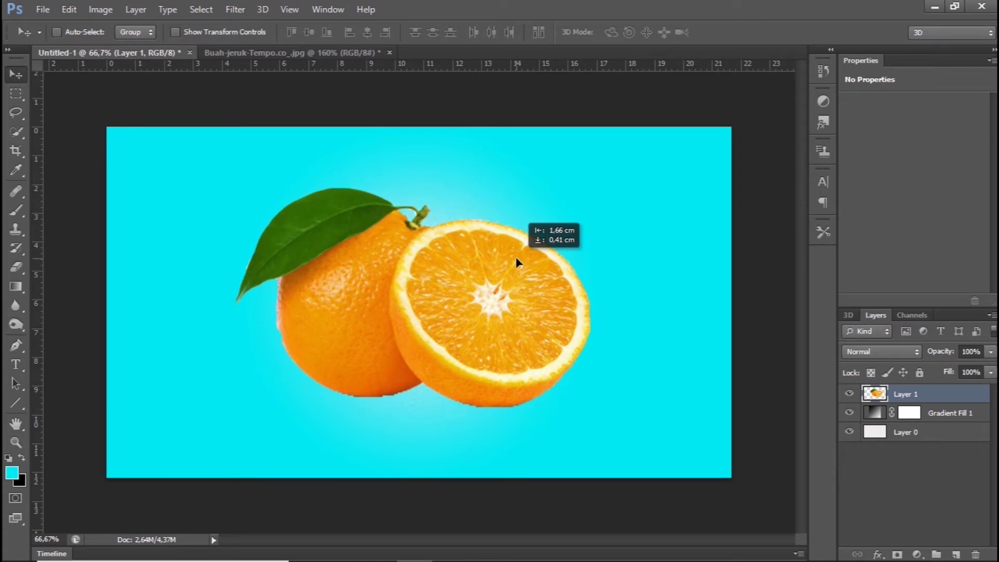
- Pick a new foreground colour and choose the Brush tool
click(13, 474)
drag(660, 243, 616, 112)
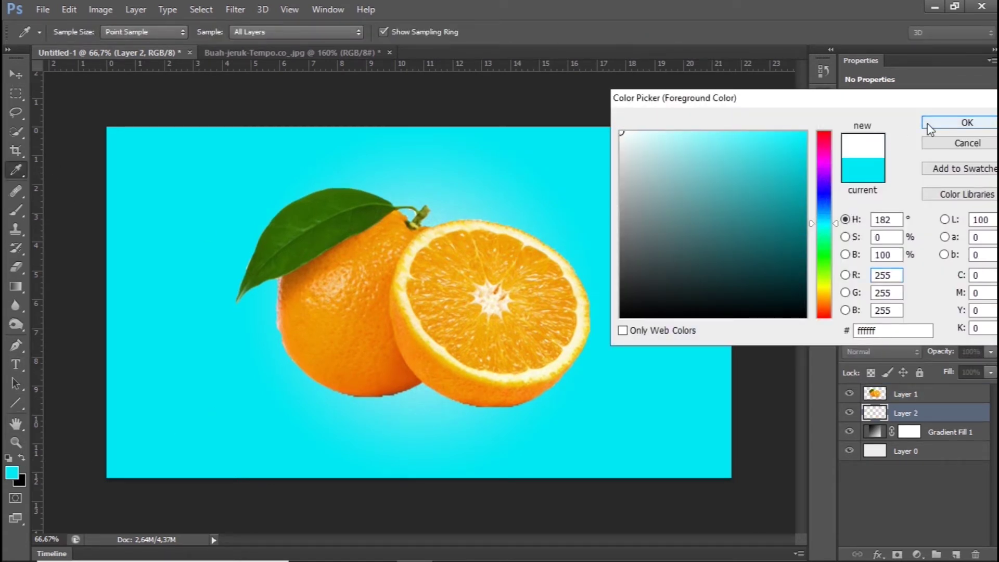
click(930, 128)
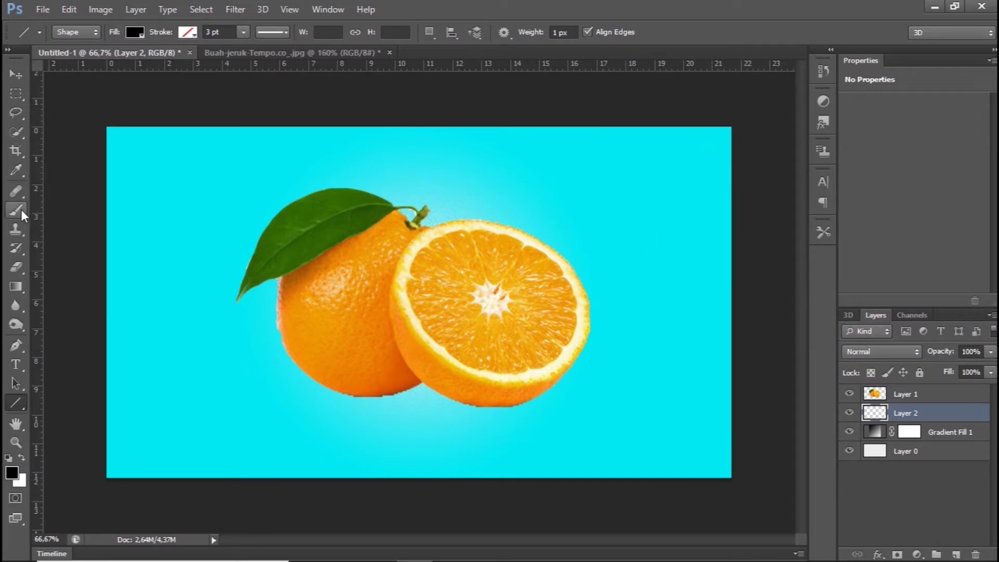
click(23, 167)
click(24, 214)
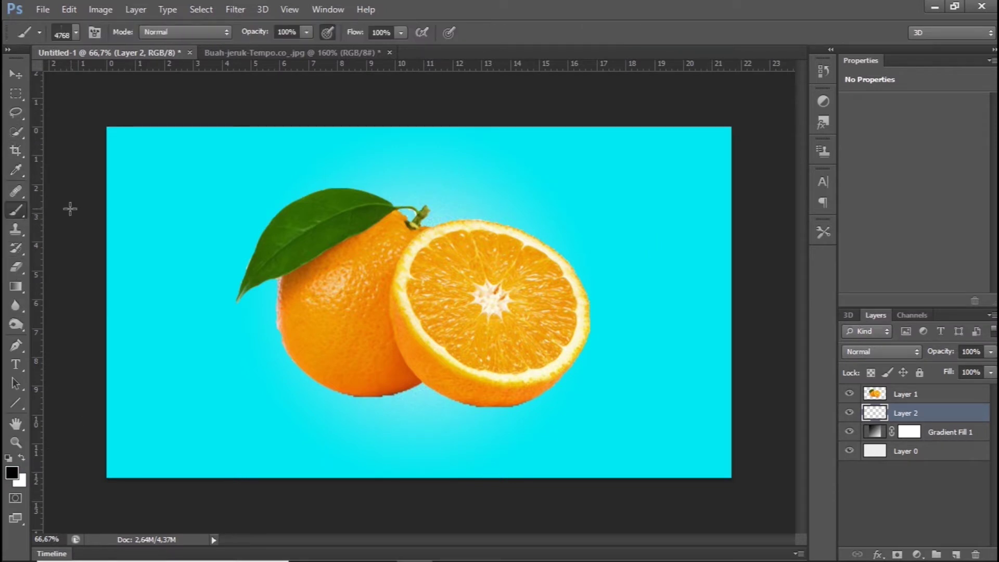
- Paint a soft black spot upper right on Layer 2 with a 329 px, 0% hardness round brush
click(76, 33)
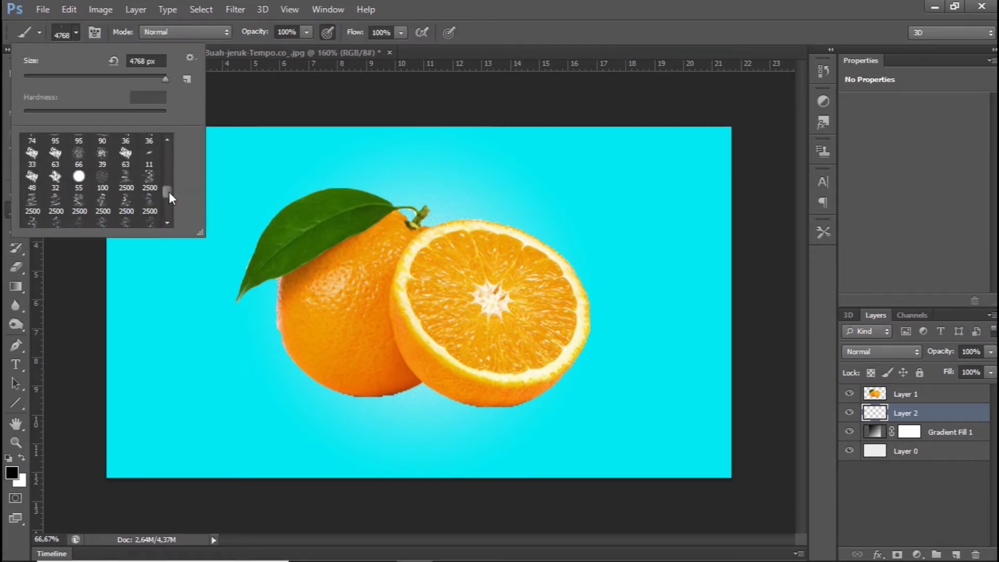
click(33, 150)
click(348, 90)
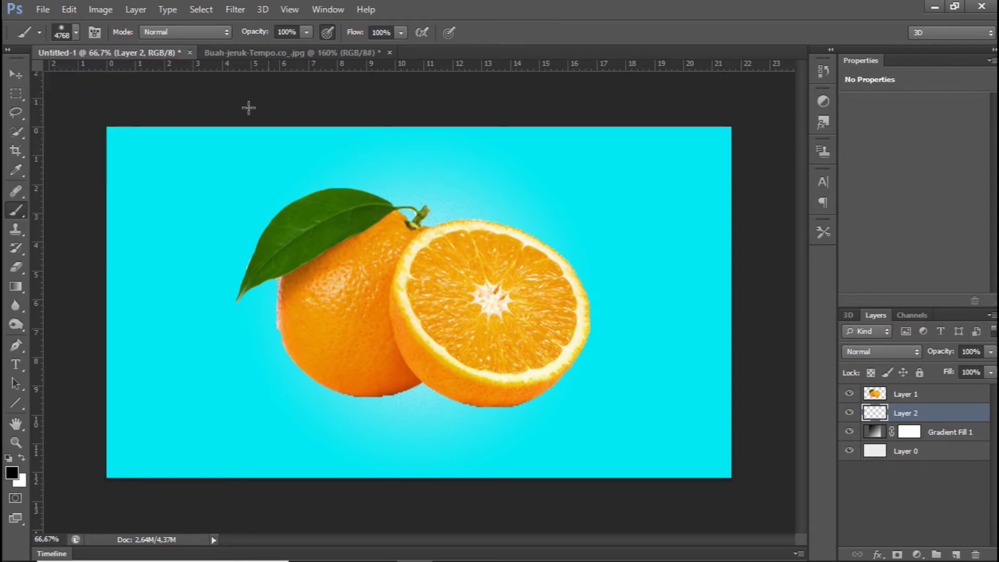
click(76, 33)
click(123, 75)
click(142, 78)
click(606, 190)
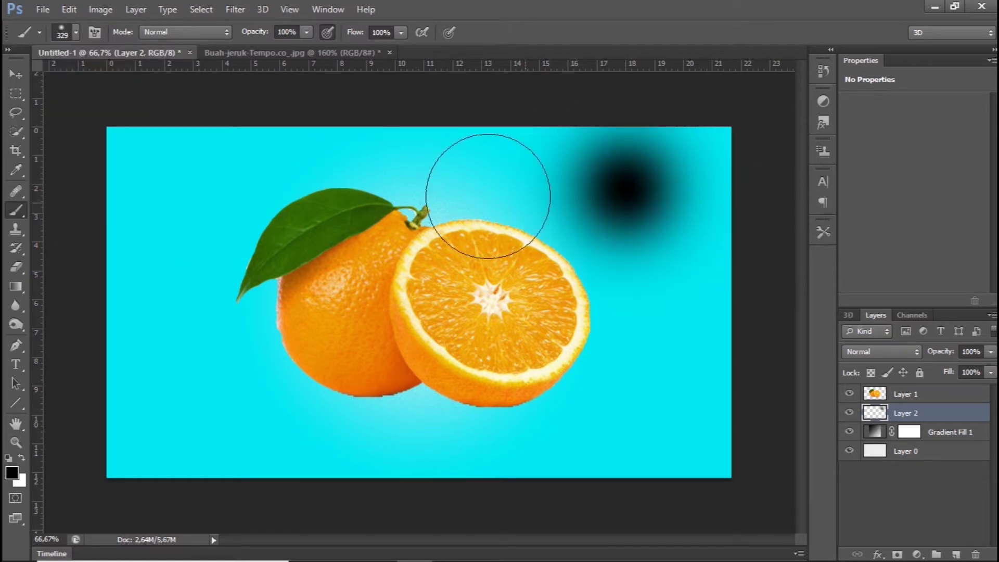
click(27, 76)
key(ctrl+t)
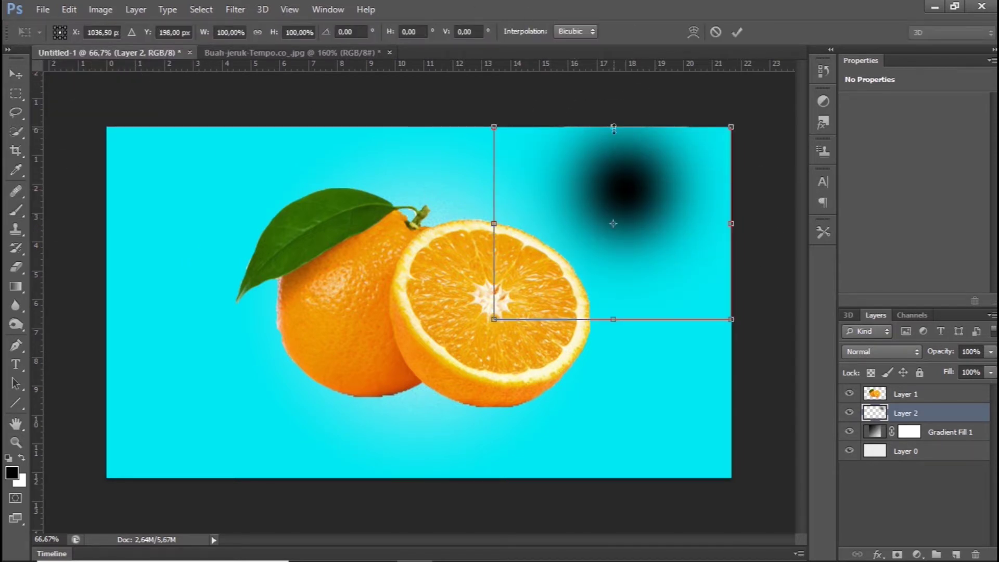
- Squash the black spot into a flat shadow and move it beneath the oranges
drag(613, 128, 624, 278)
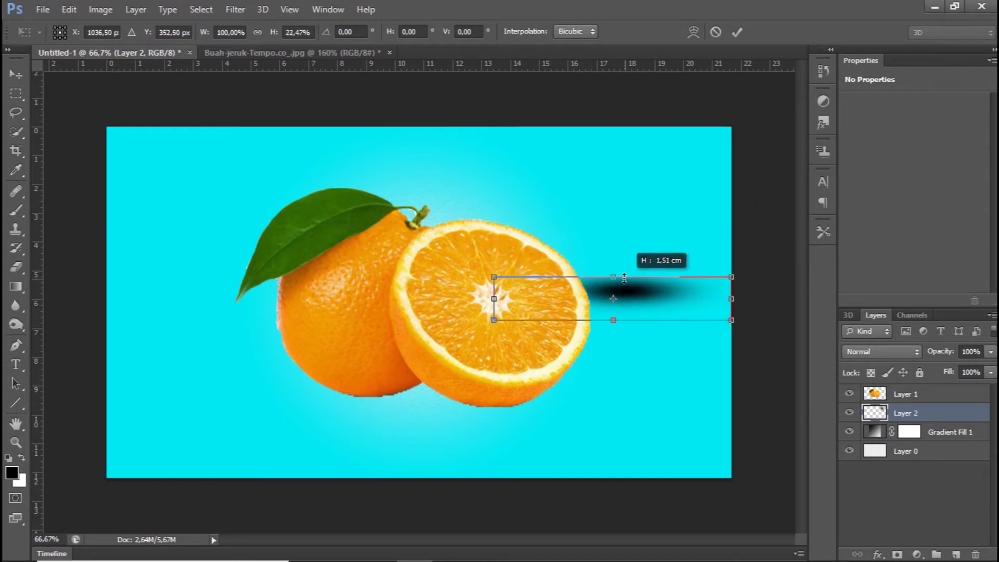
mouse_move(634, 292)
mouse_down()
mouse_move(502, 415)
mouse_move(331, 391)
mouse_up()
click(737, 33)
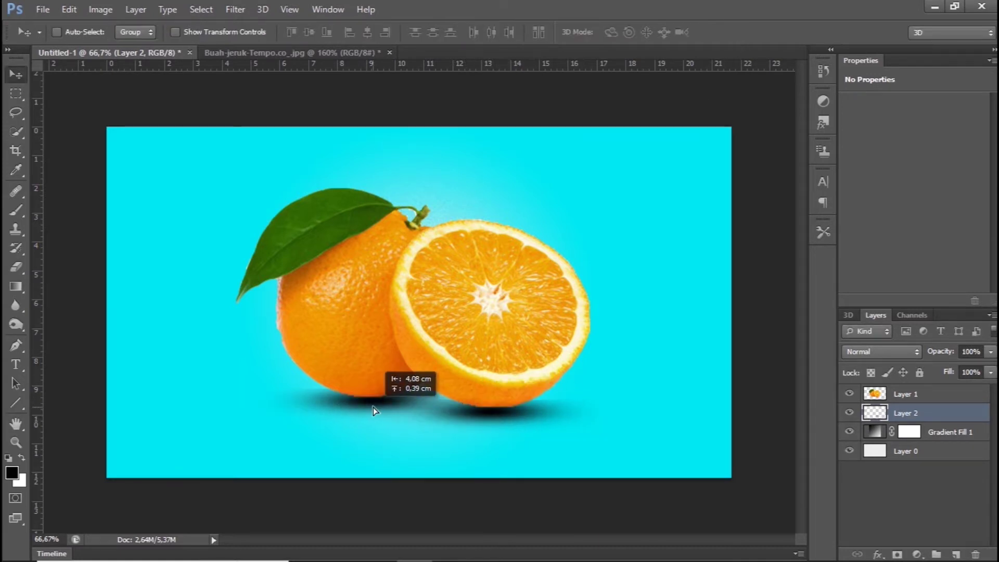
click(101, 10)
mouse_move(122, 47)
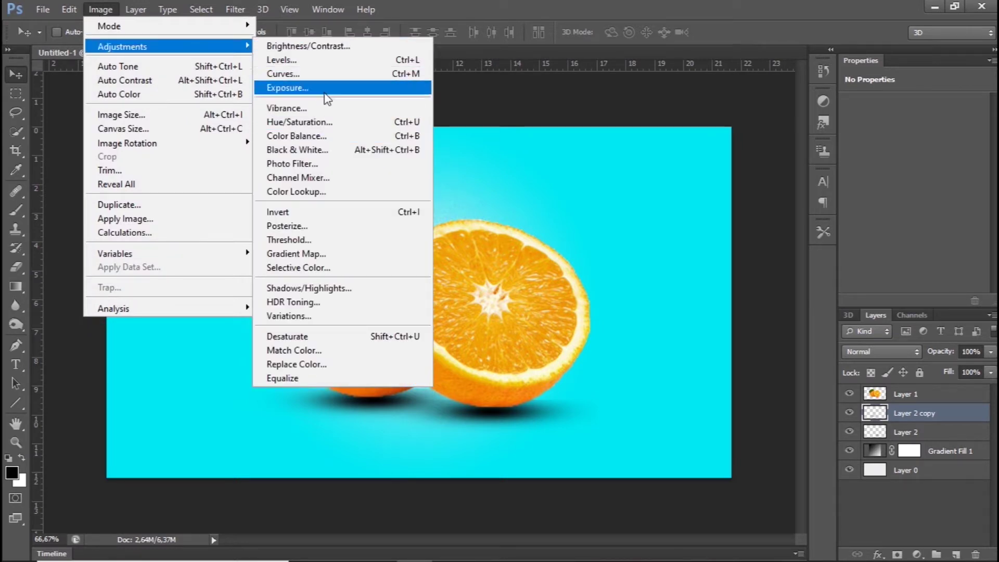
- Apply a Black & White adjustment to Layer 1's oranges with Yellows raised slightly
click(319, 150)
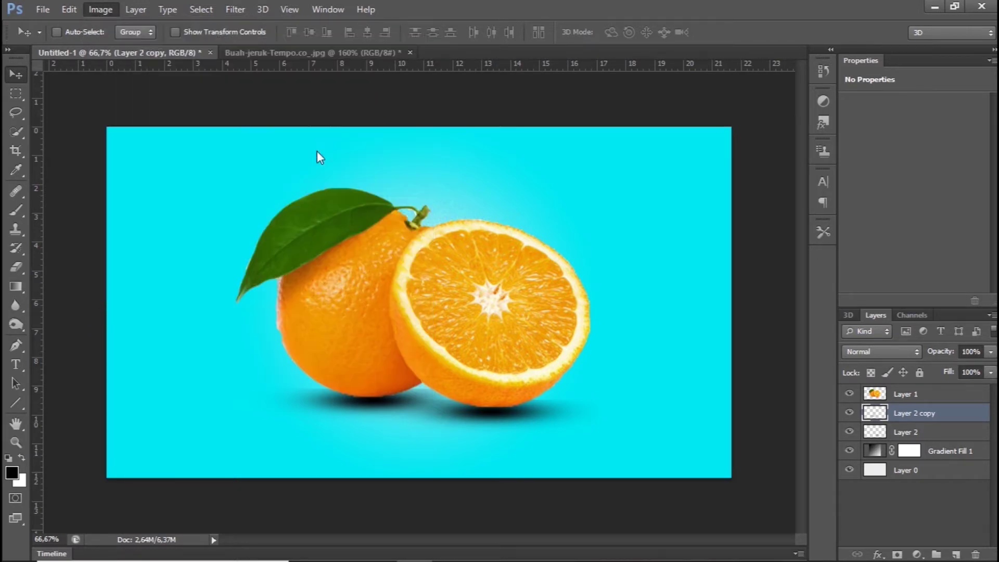
click(860, 100)
key(v)
ctrl+click(508, 246)
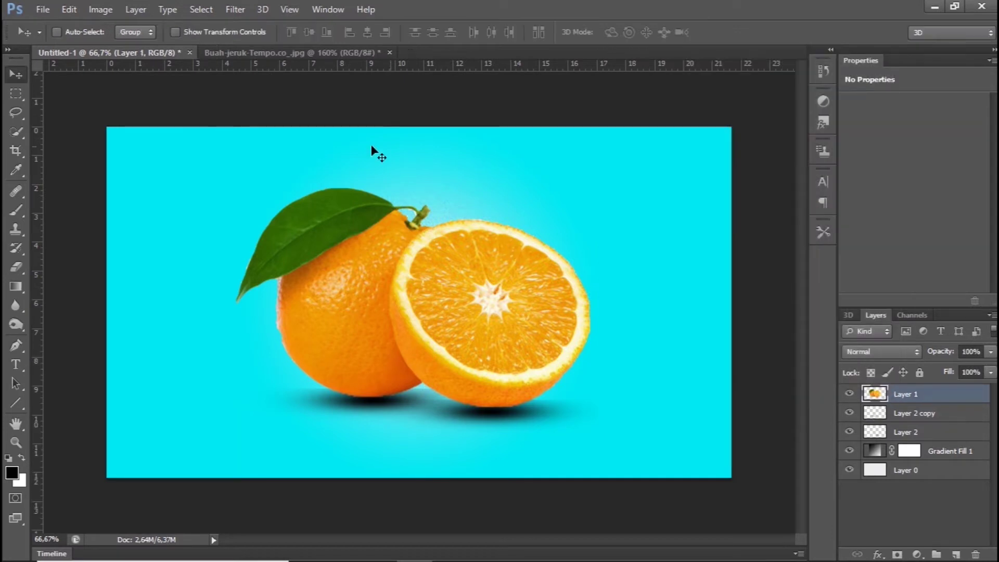
click(105, 13)
mouse_move(122, 45)
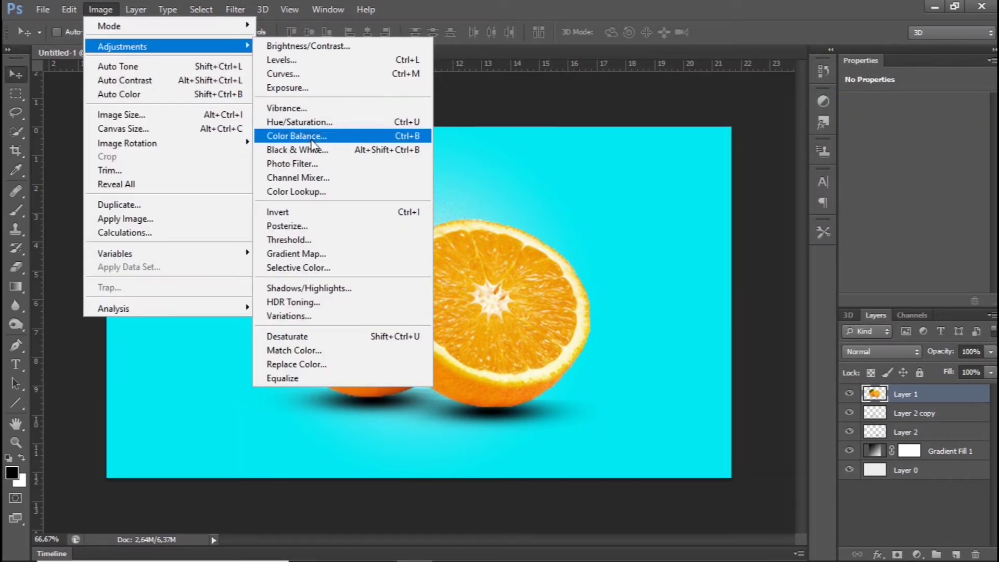
click(310, 152)
drag(713, 161, 721, 164)
click(865, 81)
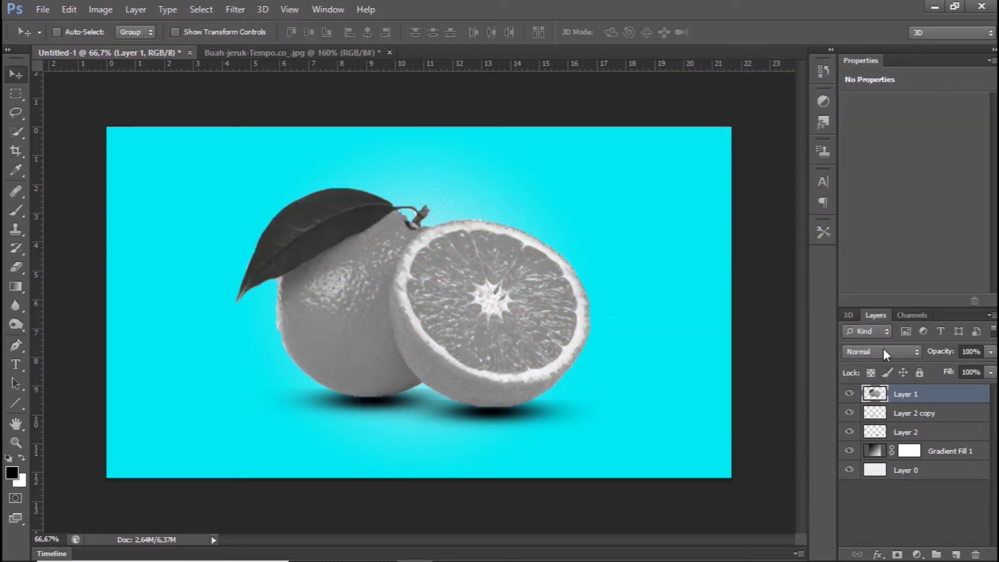
- Undo the greyscale and a trial inversion, then duplicate Layer 1 as Layer 1 copy
click(876, 414)
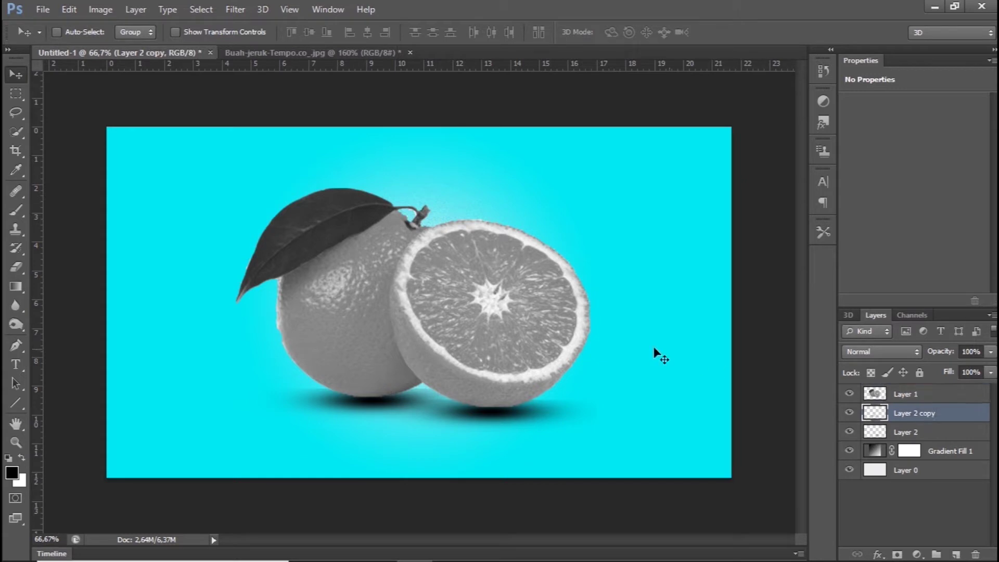
click(16, 131)
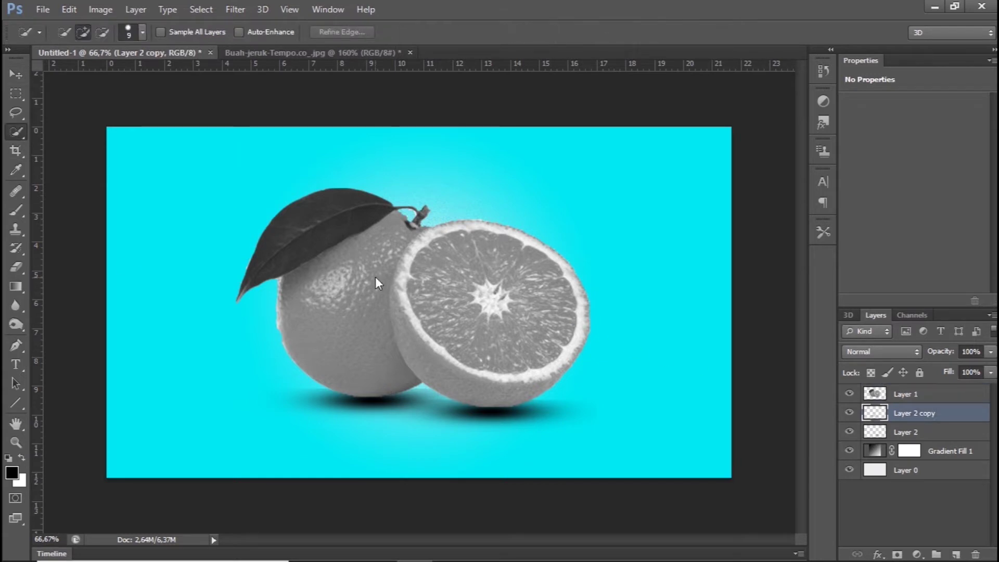
ctrl+click(892, 415)
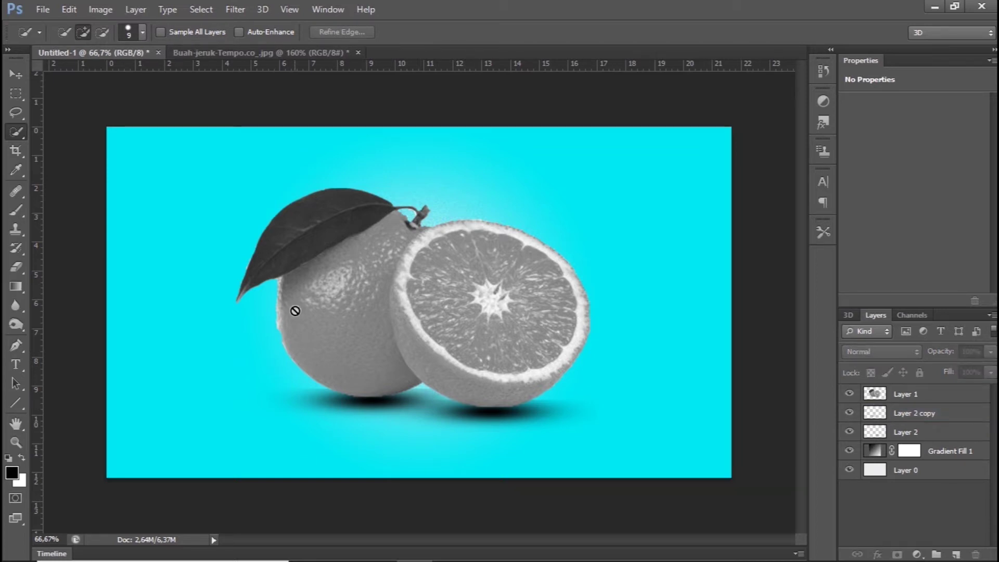
key(ctrl+z)
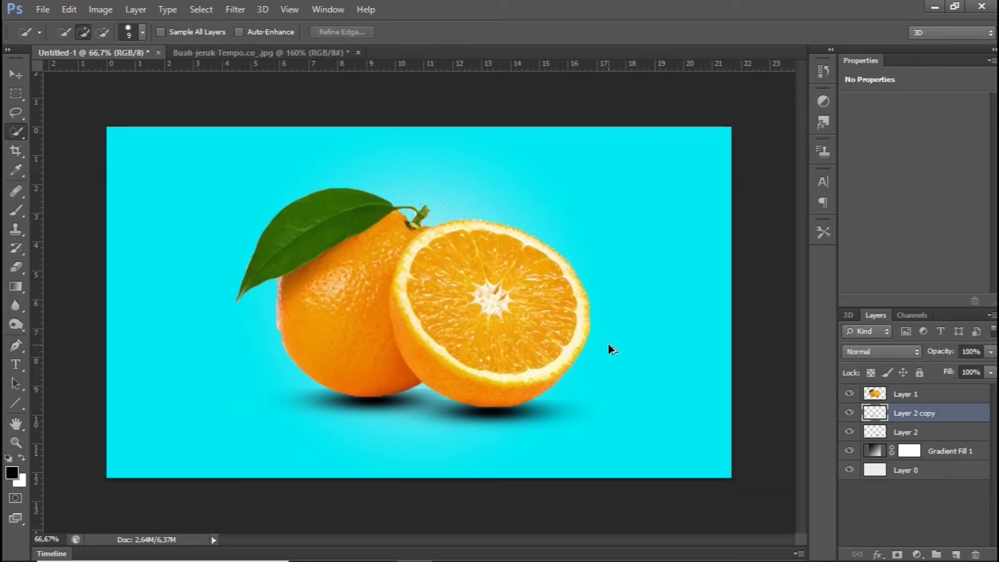
click(872, 395)
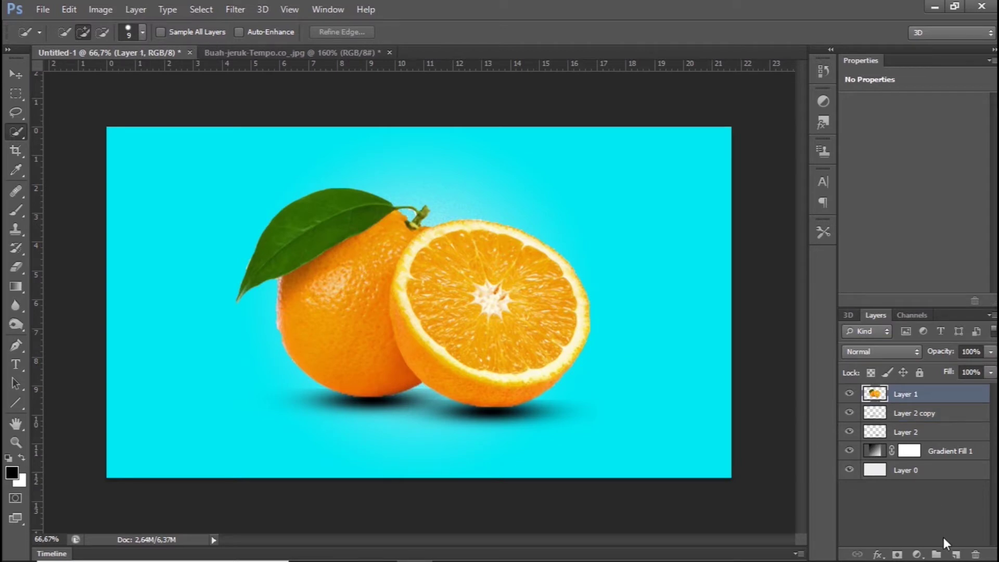
key(ctrl+i)
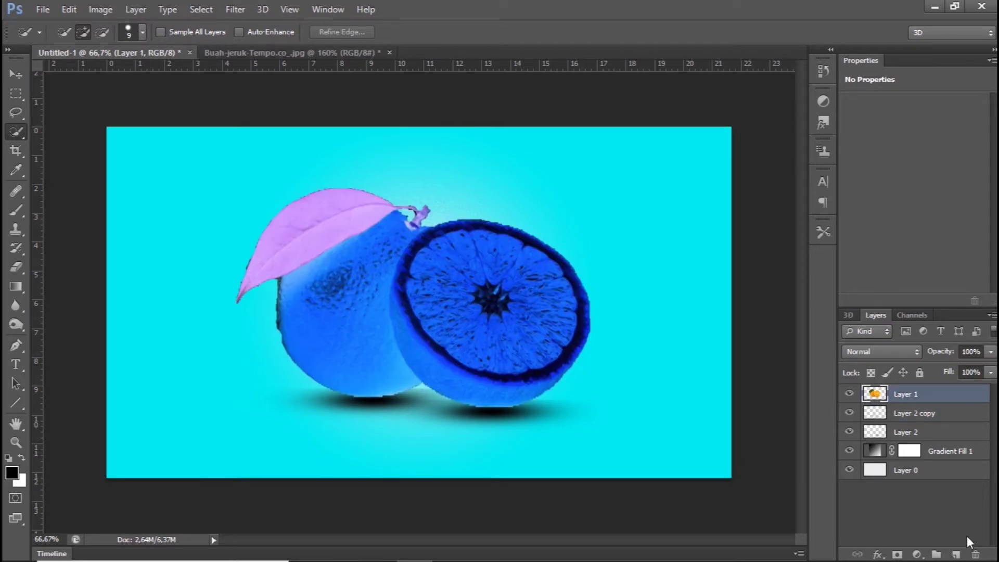
key(ctrl+i)
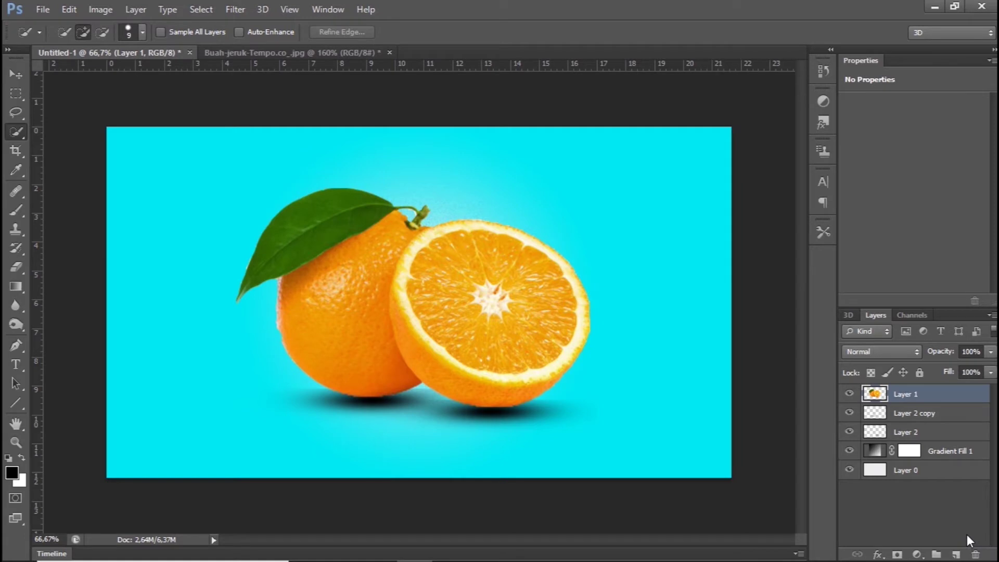
key(ctrl+j)
click(101, 9)
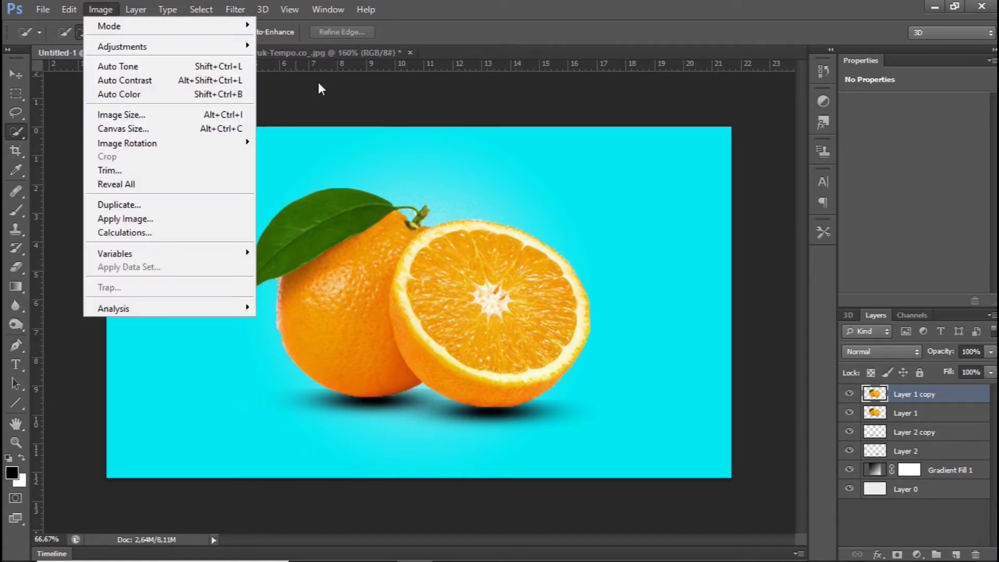
mouse_move(121, 47)
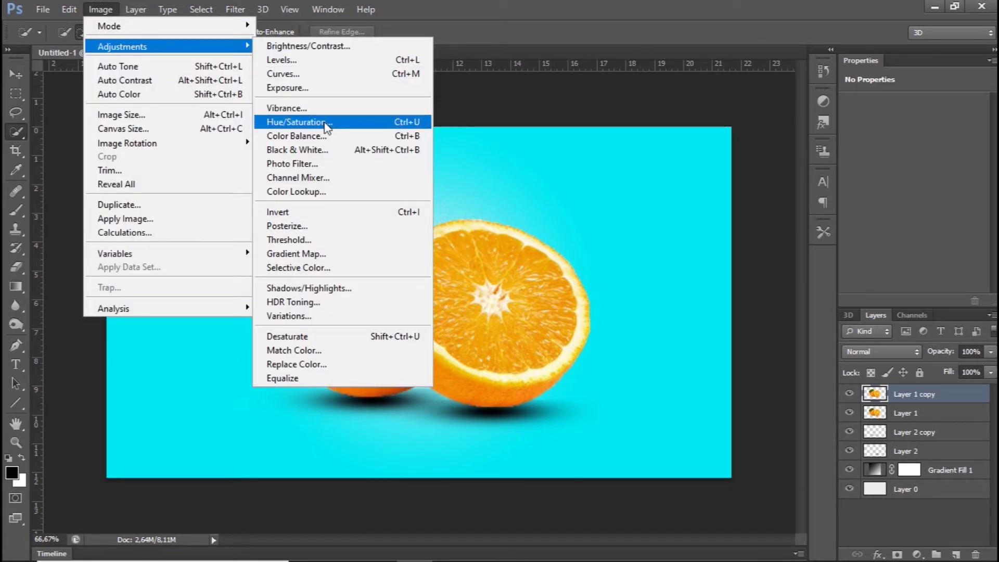
- Make Layer 1 copy greyscale with Black & White, Yellows at 75
click(323, 150)
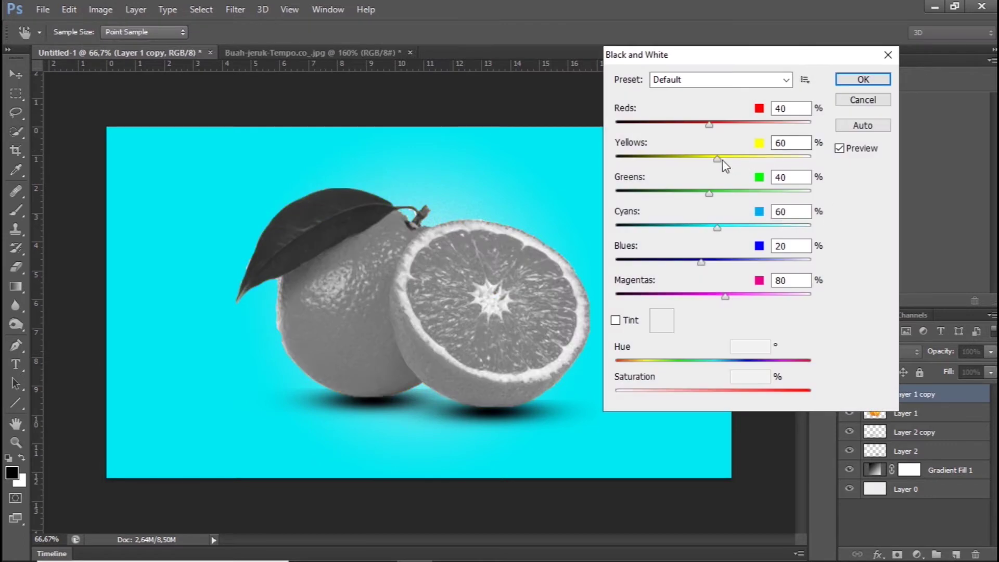
mouse_move(722, 160)
mouse_down()
mouse_move(714, 161)
mouse_move(724, 161)
mouse_up()
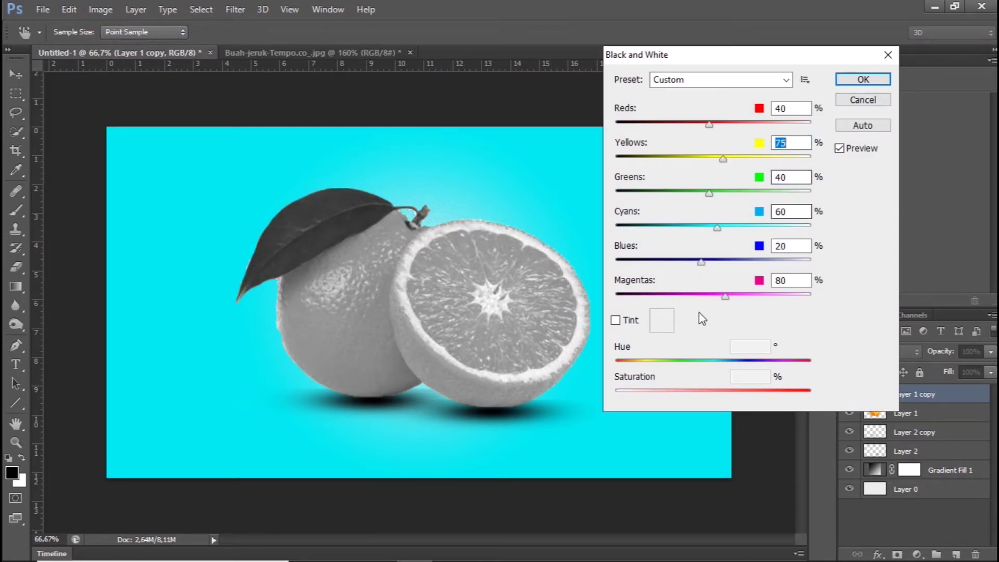
click(853, 80)
- Select both oranges and the leaf with a 400 px Quick Selection brush
click(17, 212)
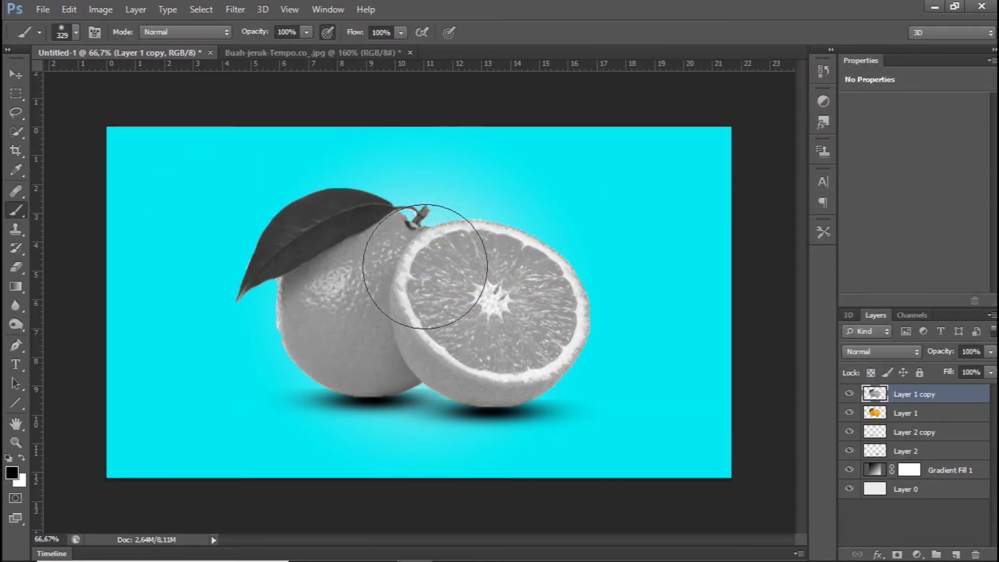
drag(550, 333, 468, 291)
key(ctrl+z)
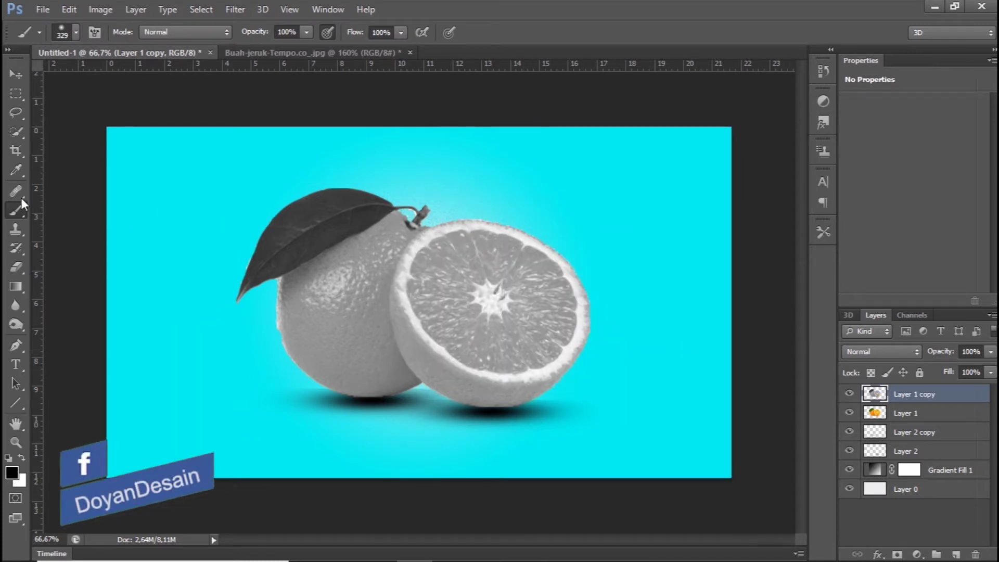
click(16, 131)
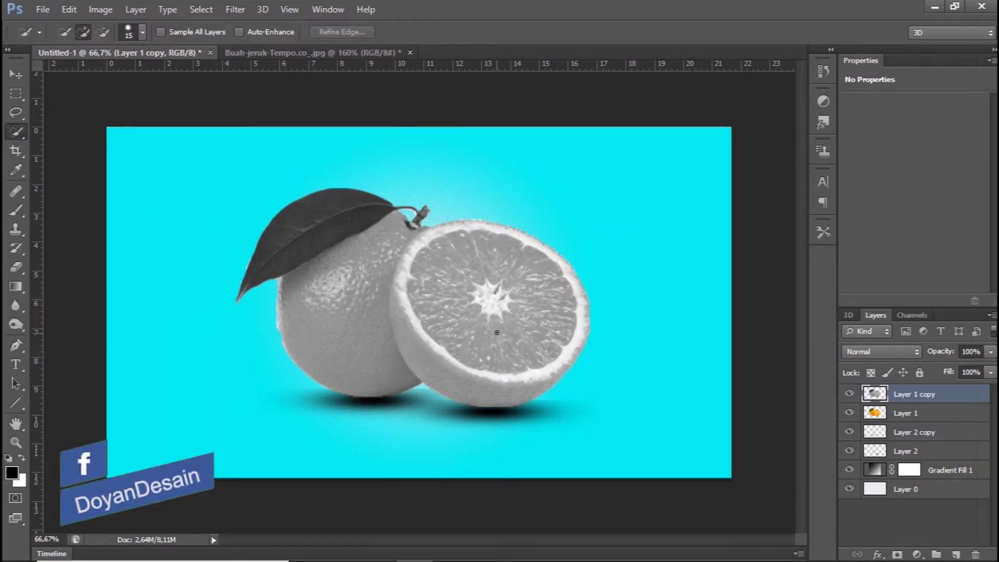
key(bracketright)
key(bracketright)
key(bracketright)
mouse_move(480, 324)
mouse_down()
mouse_move(364, 278)
mouse_move(498, 329)
mouse_up()
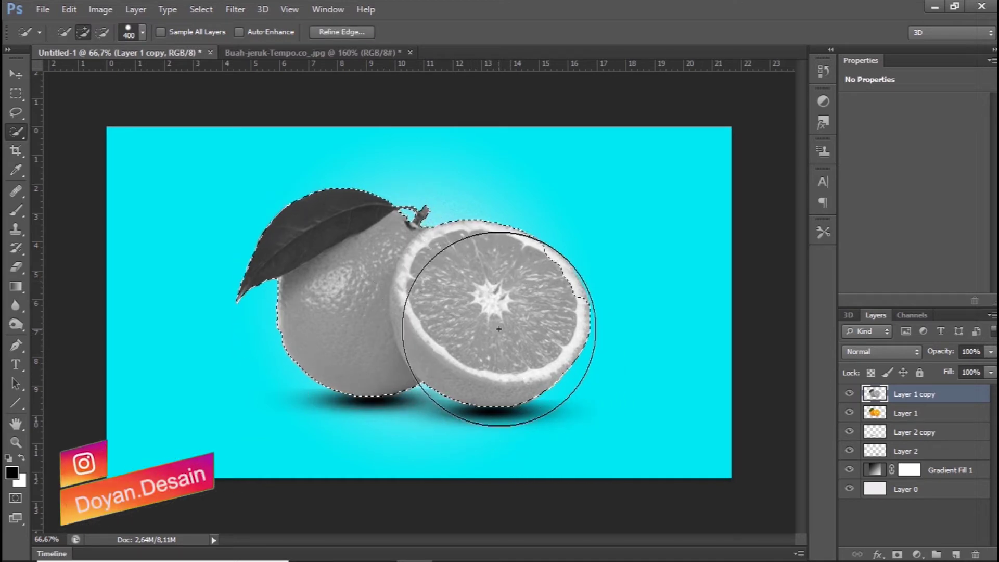
key(bracketleft)
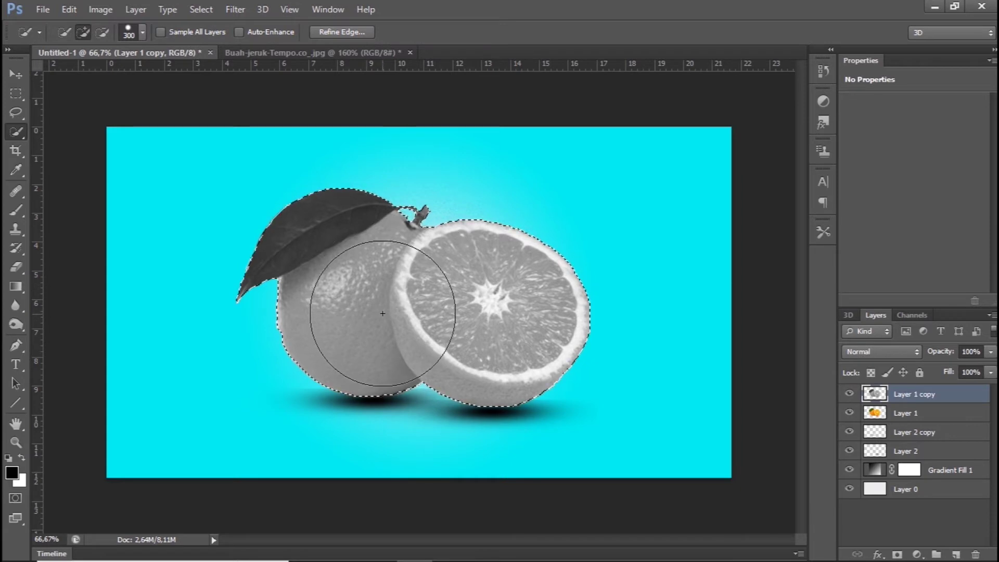
- Add a new Layer 3 and set the foreground colour to blue #0094fc
click(956, 553)
key(i)
click(12, 471)
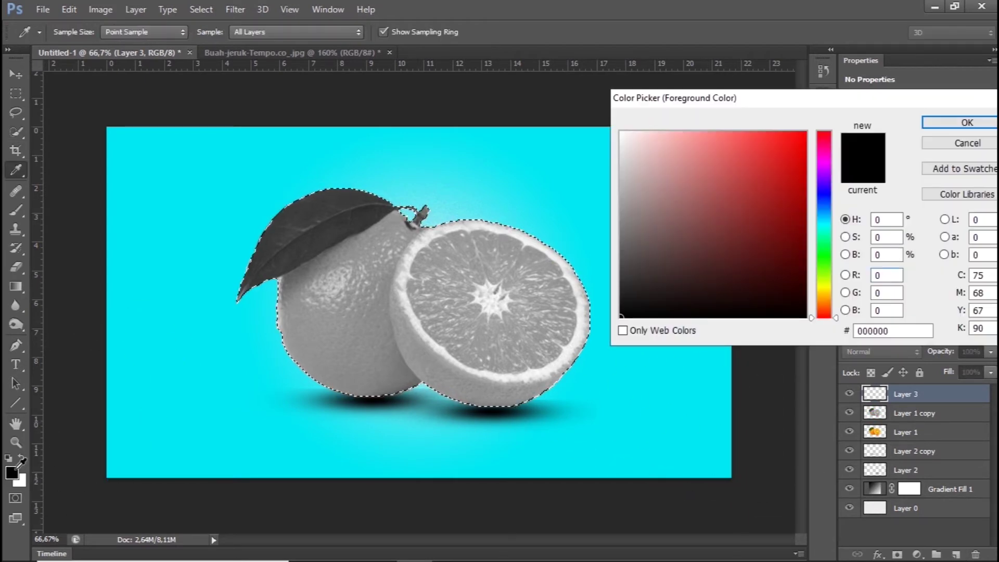
click(824, 226)
click(804, 134)
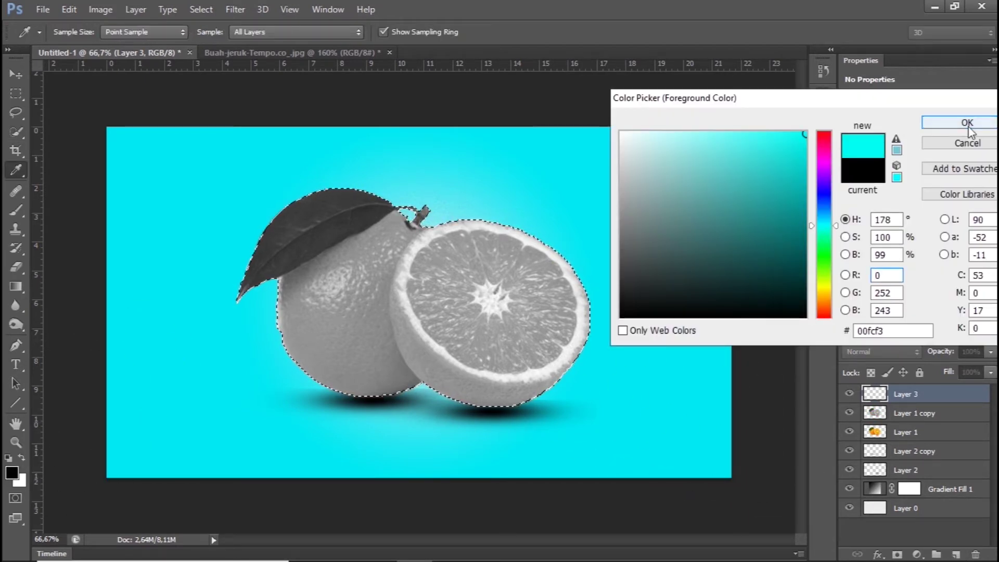
click(835, 217)
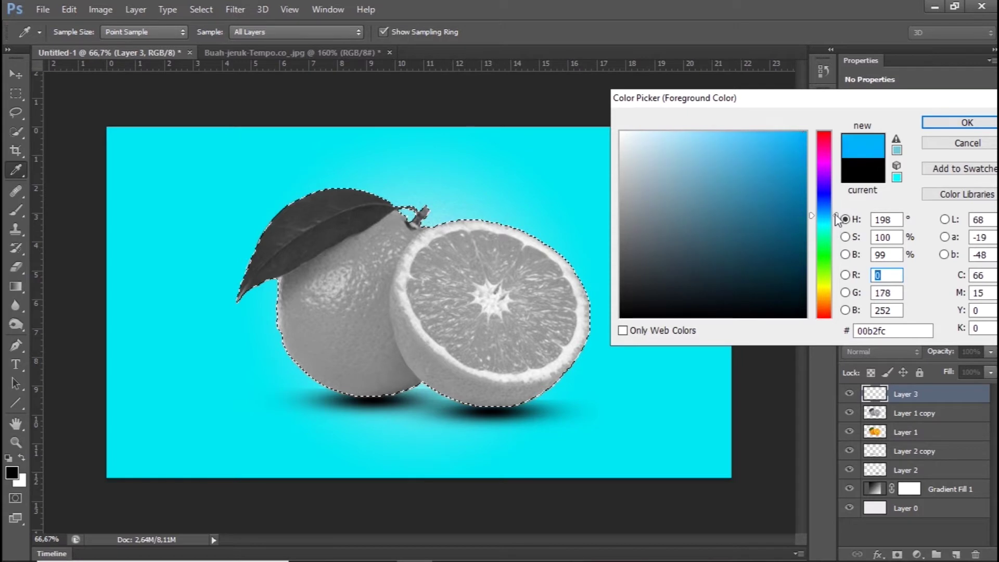
drag(836, 216, 836, 212)
click(941, 127)
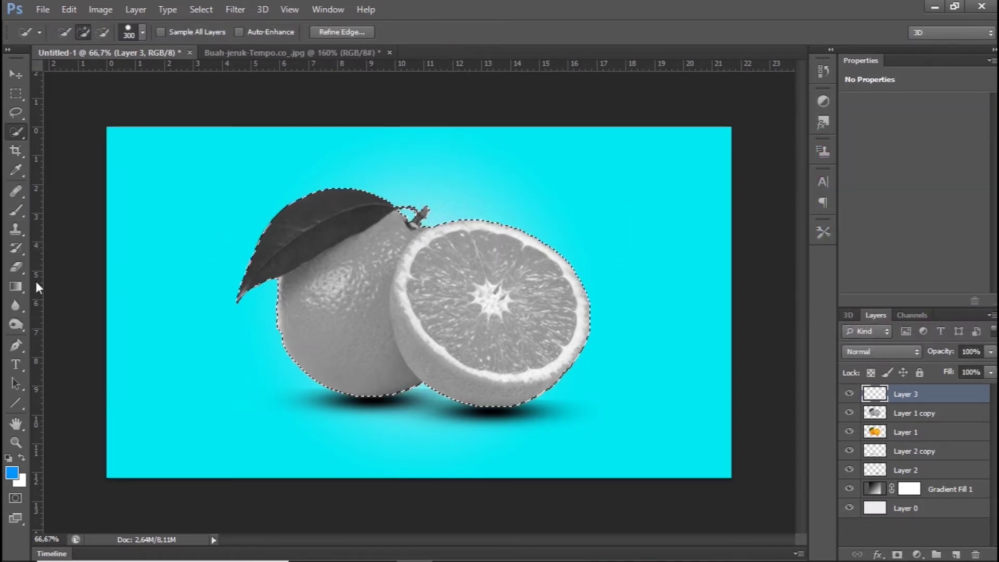
- Paint blue over the selected fruit and leaf and set Layer 3 to Overlay
click(16, 248)
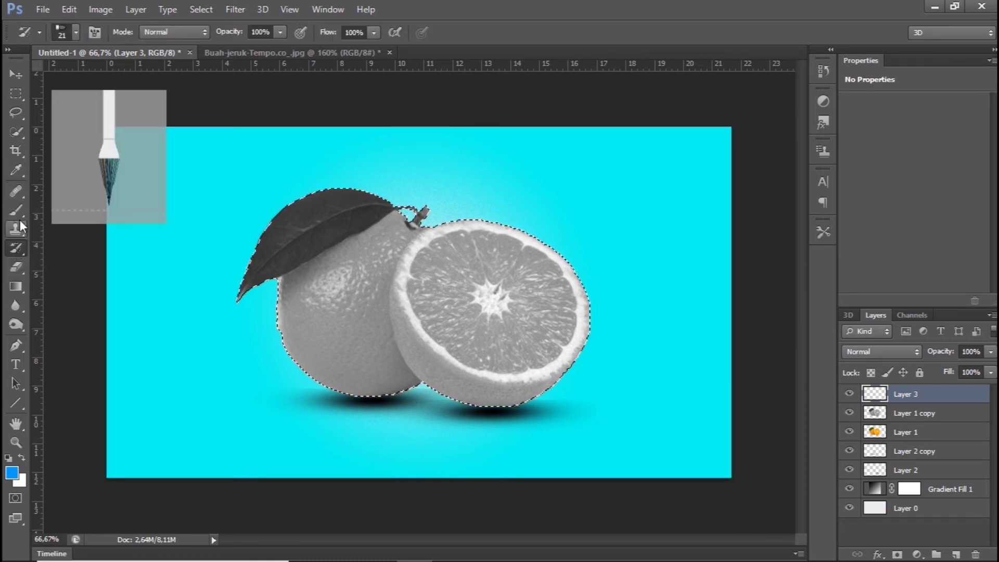
click(17, 212)
mouse_move(289, 229)
mouse_down()
mouse_move(225, 299)
mouse_move(424, 335)
mouse_move(487, 257)
mouse_up()
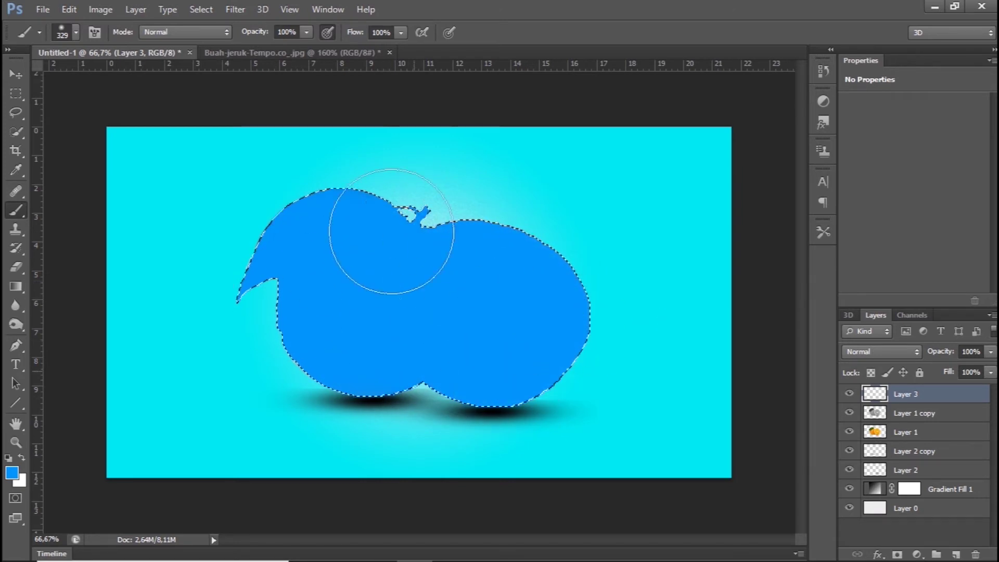
key(v)
key(shift+alt+o)
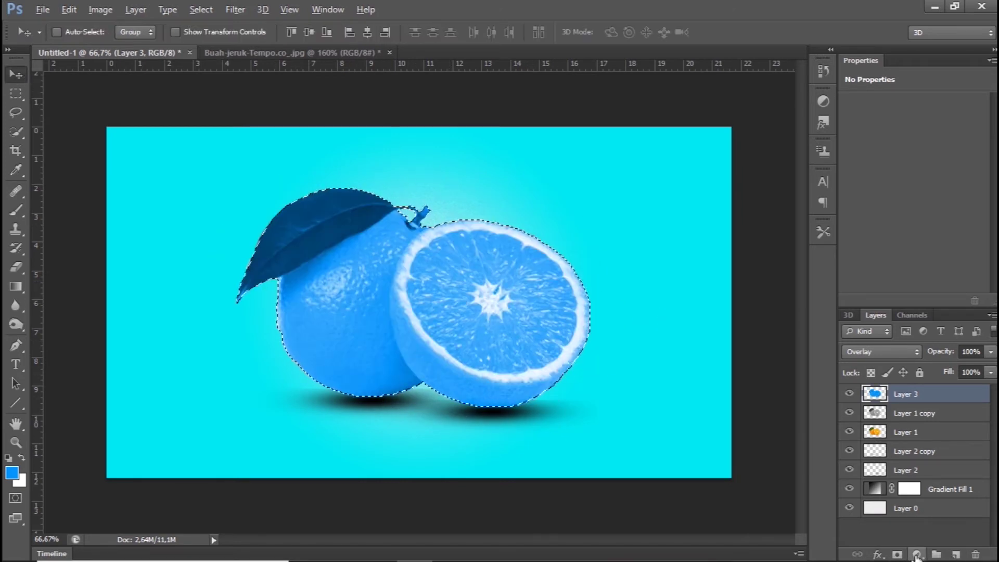
- Try a masked Brightness/Contrast layer, undo it, and deselect the oranges
click(917, 554)
click(916, 296)
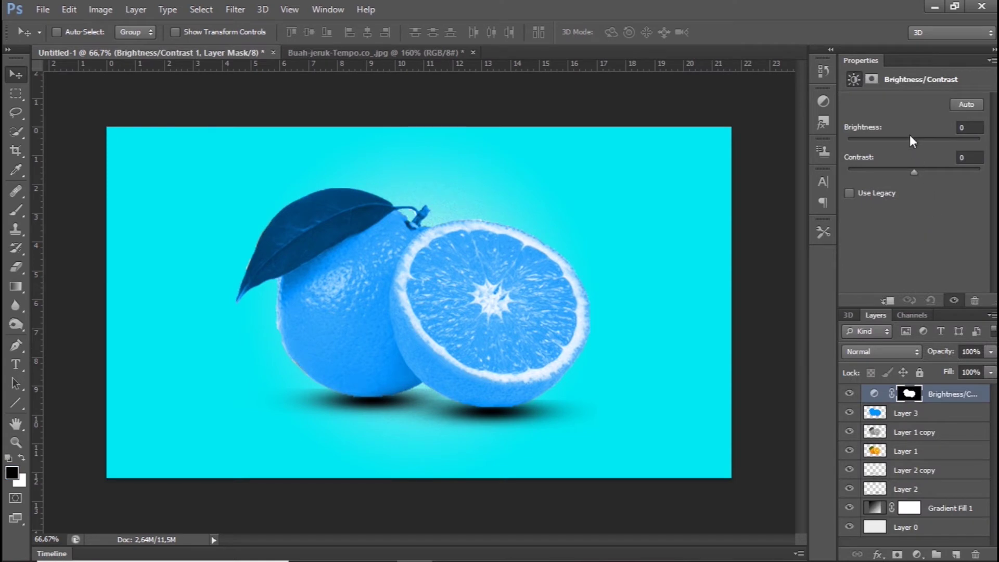
key(ctrl+z)
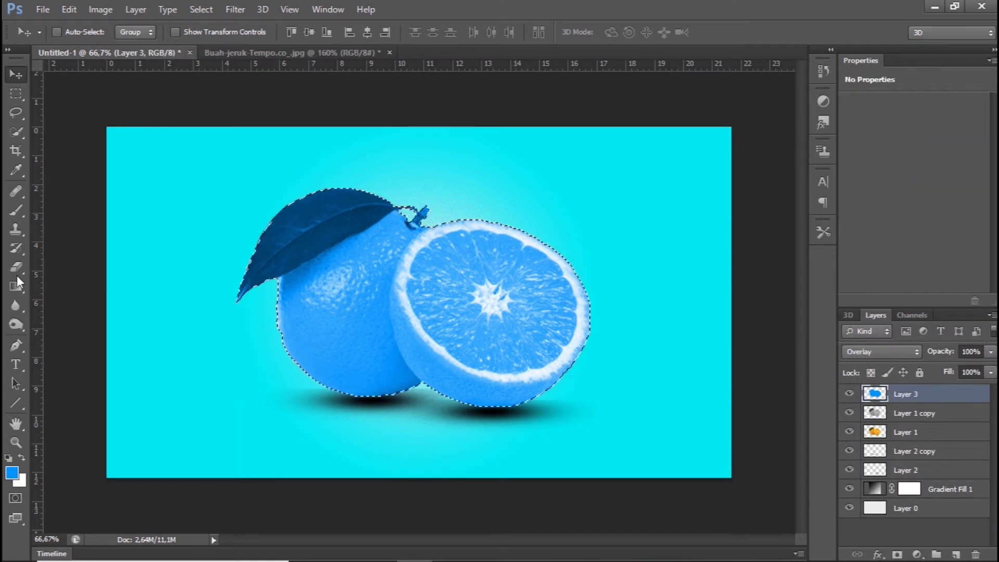
key(ctrl+d)
- Add a Brightness/Contrast layer with brightness 17 and contrast −6, then reselect Layer 3
click(916, 555)
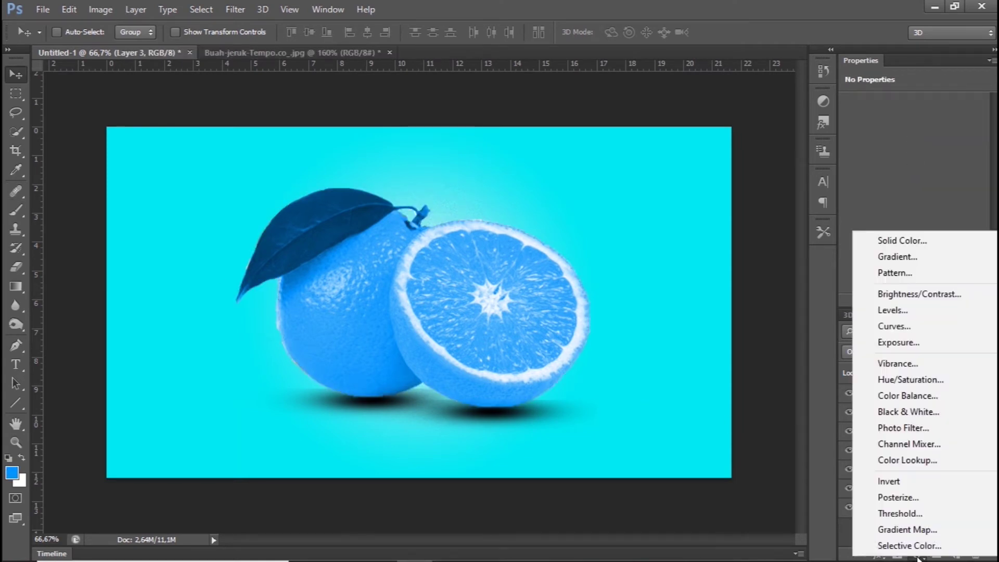
click(900, 294)
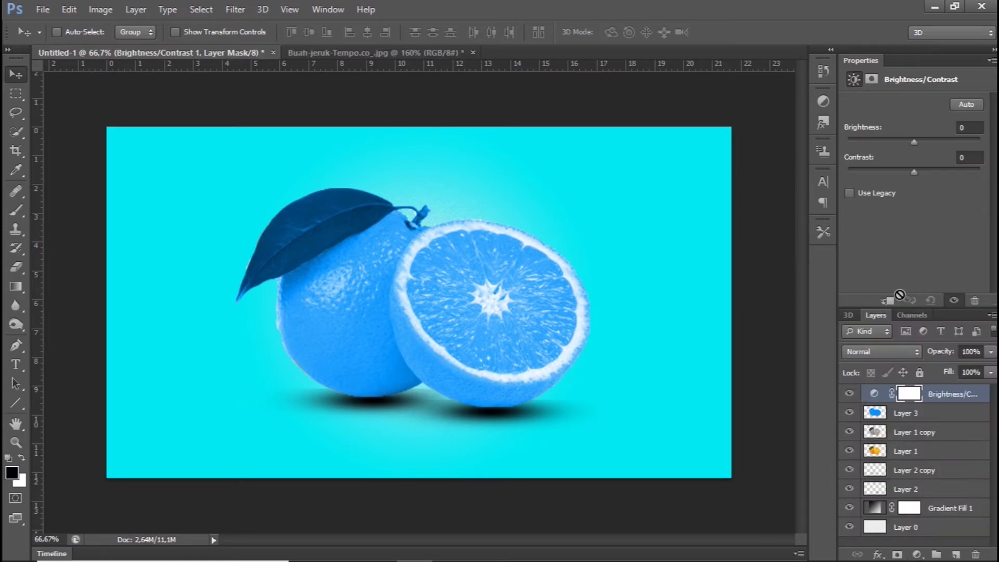
drag(914, 141, 921, 144)
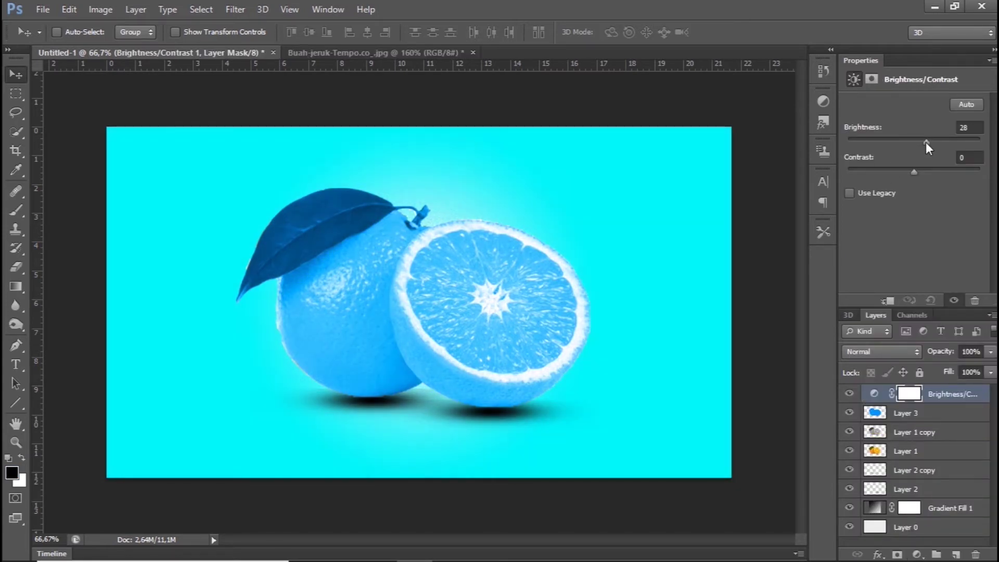
drag(914, 171, 910, 168)
key(alt+bracketleft)
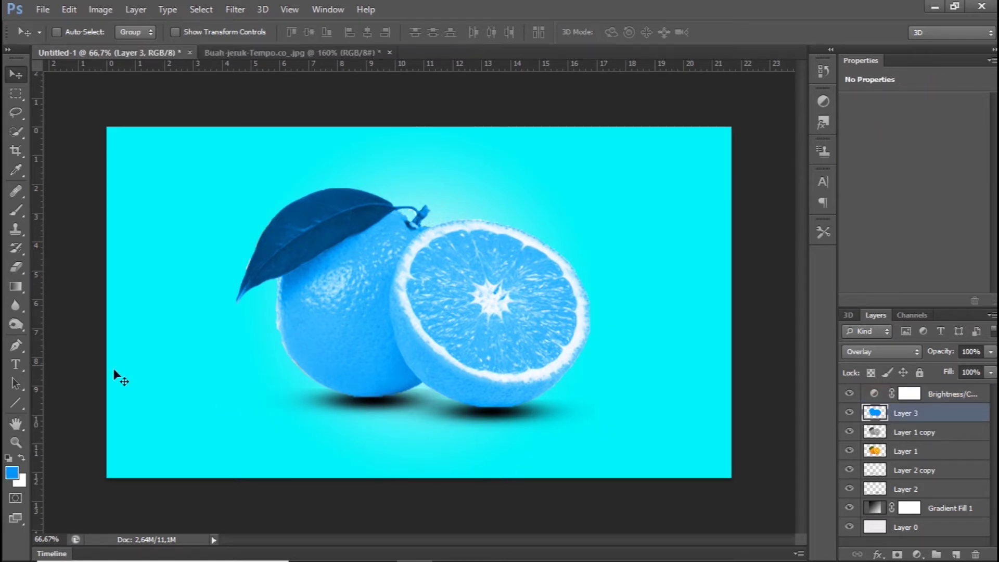
click(12, 211)
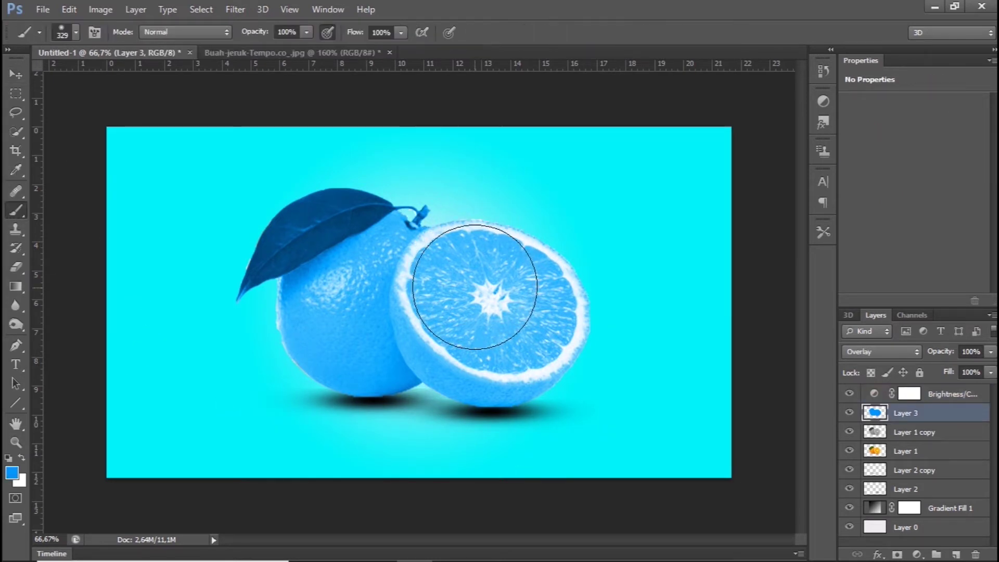
key(bracketleft)
key(bracketleft)
key(bracketleft)
scroll(474, 286, up, 2)
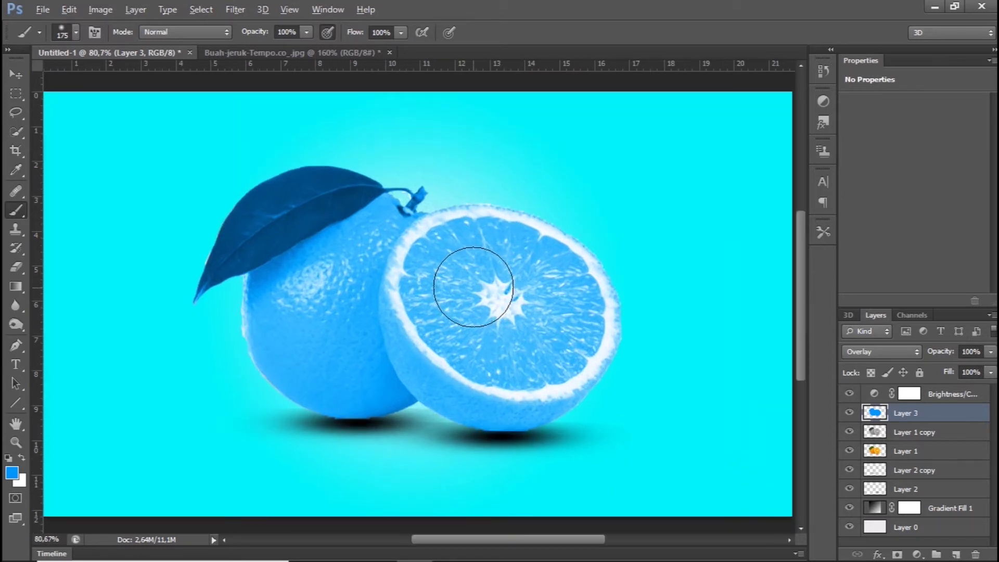
key(bracketleft)
key(bracketleft)
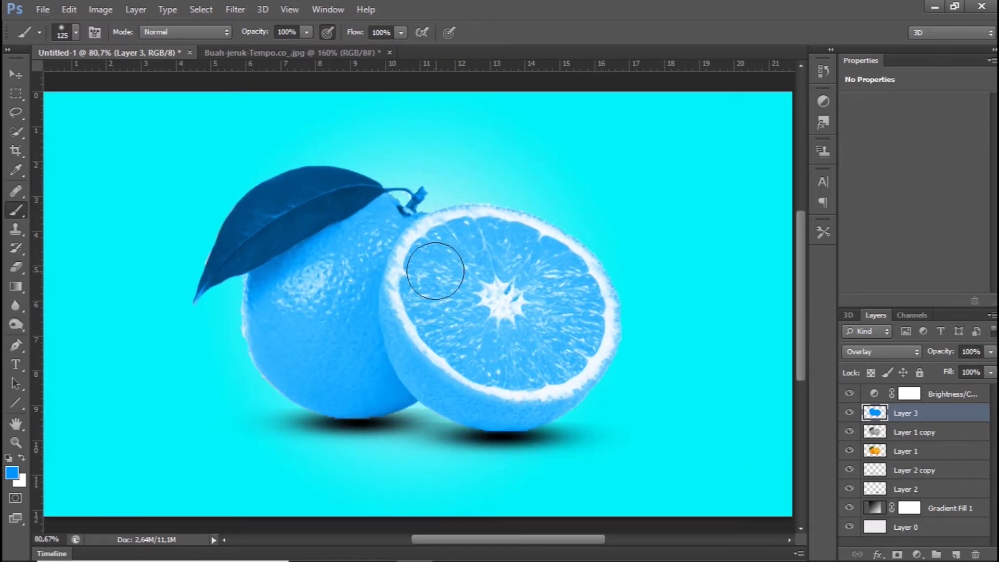
key(bracketleft)
key(bracketleft)
key(bracketleft)
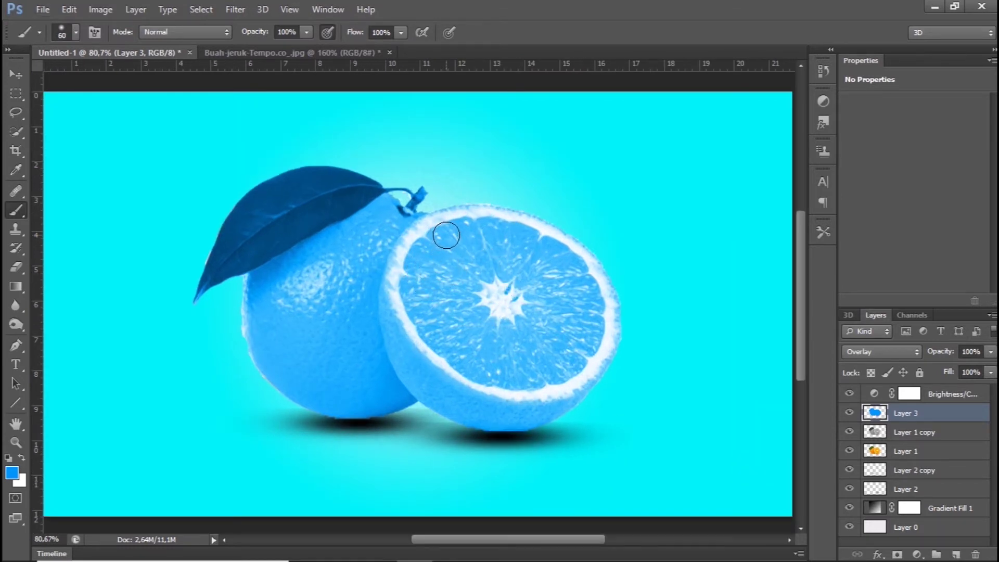
- Set up a fully soft-edged Eraser after undoing a hard-edged trial stroke
right_click(13, 268)
click(56, 264)
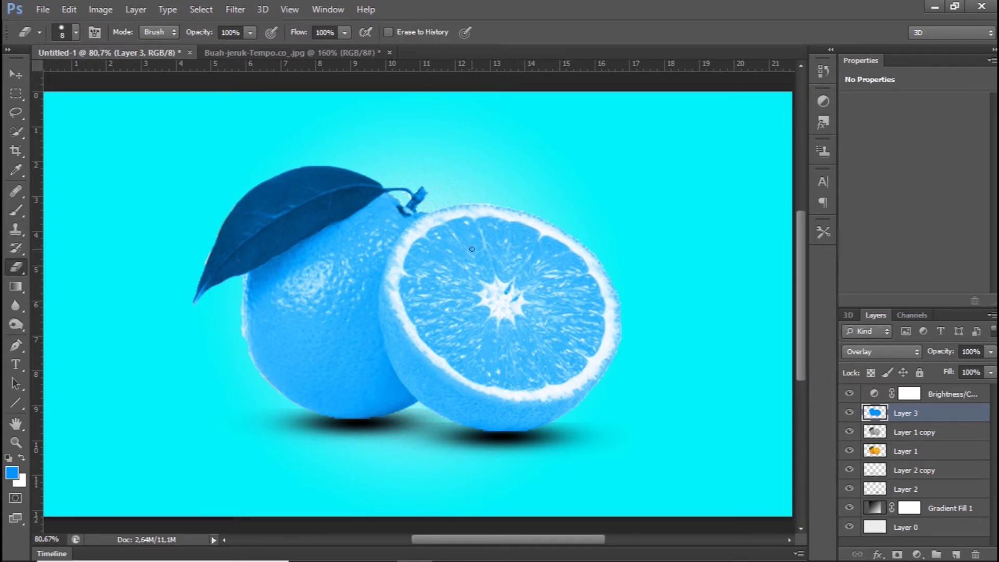
drag(445, 235, 411, 294)
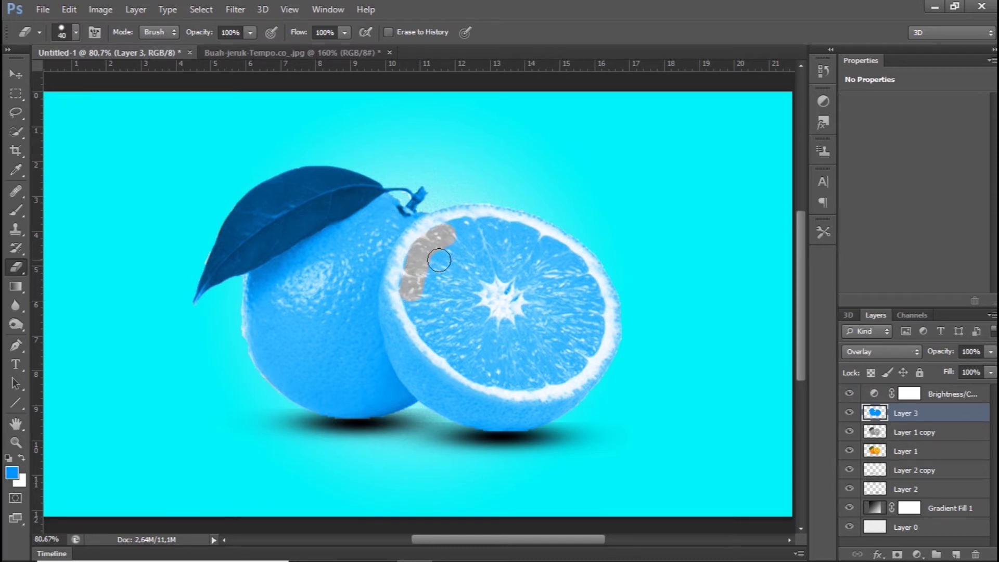
key(ctrl+z)
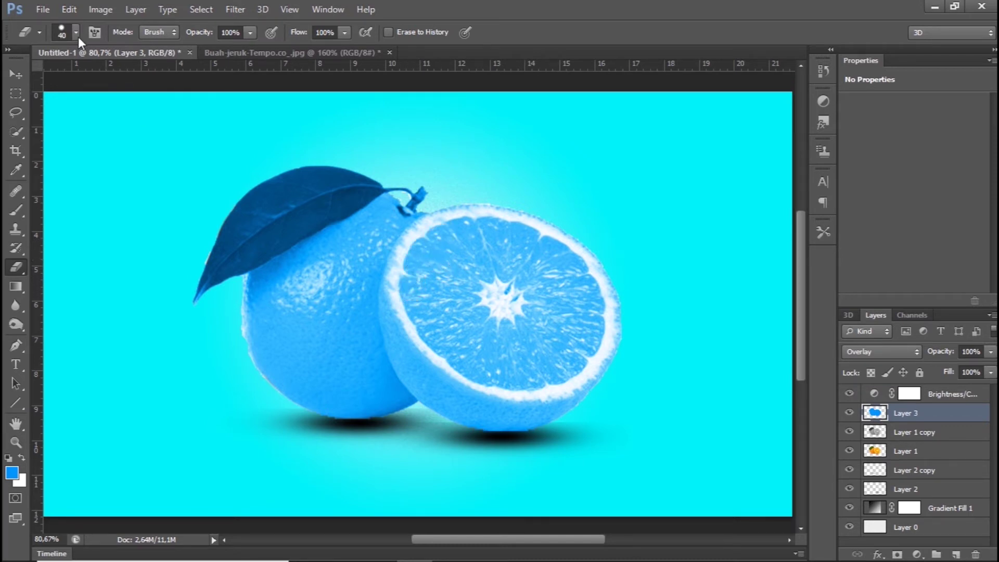
click(76, 32)
drag(156, 110, 47, 109)
click(546, 130)
- Erase the blue from the cut flesh all around the rind on Layer 3, using a larger eraser
scroll(446, 324, up, 2)
drag(420, 229, 400, 289)
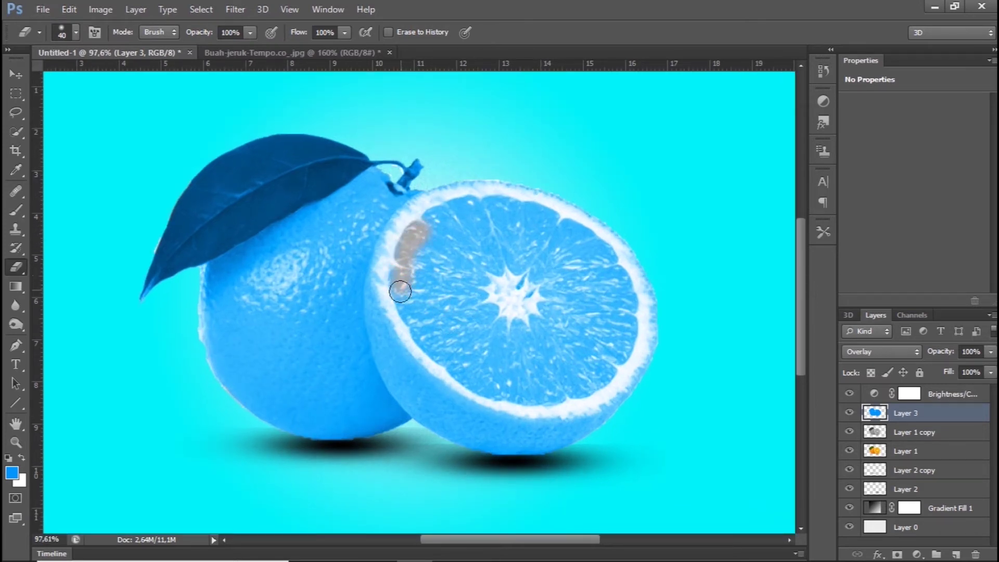
mouse_move(414, 328)
mouse_down()
mouse_move(473, 381)
mouse_move(511, 395)
mouse_move(551, 399)
mouse_move(604, 365)
mouse_move(550, 394)
mouse_up()
drag(628, 316, 609, 364)
mouse_move(627, 322)
mouse_down()
mouse_move(612, 272)
mouse_move(586, 234)
mouse_move(495, 203)
mouse_move(439, 209)
mouse_up()
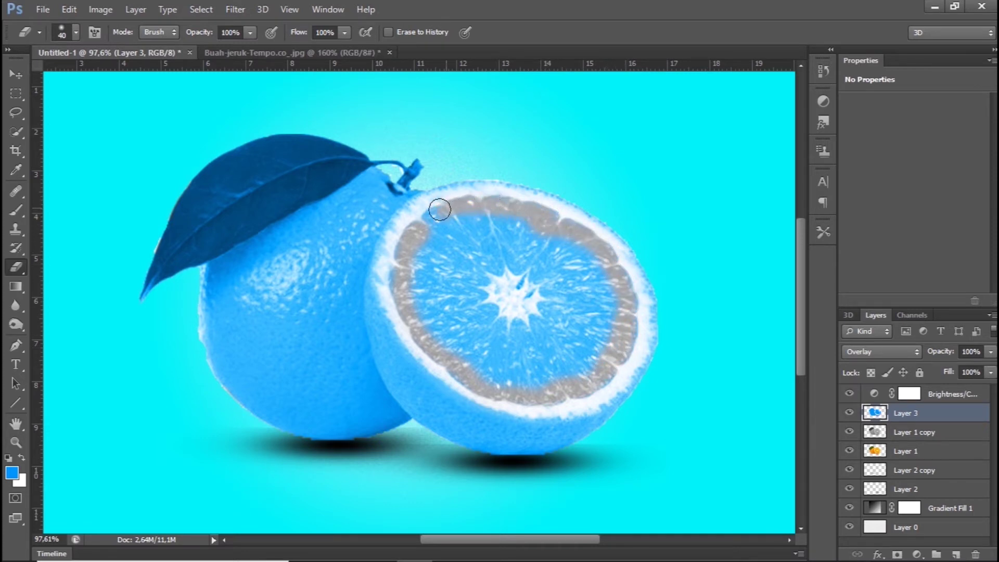
key(bracketright)
mouse_move(462, 217)
mouse_down()
mouse_move(450, 229)
mouse_move(584, 272)
mouse_up()
mouse_move(470, 219)
mouse_down()
mouse_move(611, 310)
mouse_move(575, 351)
mouse_move(514, 379)
mouse_move(468, 263)
mouse_move(426, 286)
mouse_move(462, 328)
mouse_move(501, 345)
mouse_move(576, 269)
mouse_up()
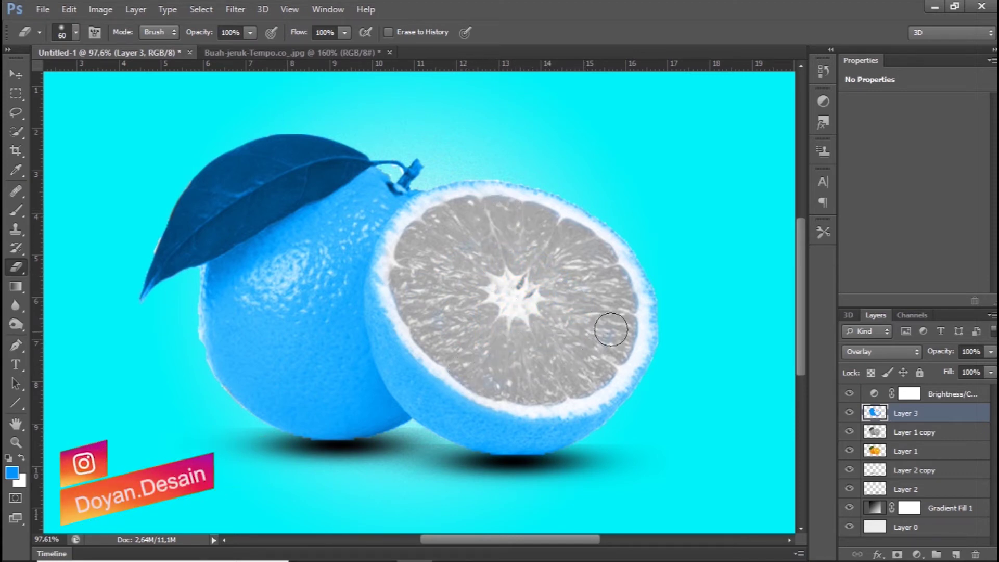
- On Layer 1 copy, erase grey at the top-left with a smaller eraser to reveal orange flesh
key(alt+bracketleft)
key(bracketleft)
mouse_move(439, 213)
mouse_down()
mouse_move(417, 322)
mouse_move(558, 394)
mouse_move(591, 379)
mouse_move(614, 350)
mouse_move(626, 321)
mouse_move(620, 279)
mouse_move(597, 245)
mouse_move(564, 225)
mouse_move(495, 205)
mouse_move(451, 214)
mouse_move(428, 316)
mouse_move(424, 238)
mouse_move(408, 267)
mouse_up()
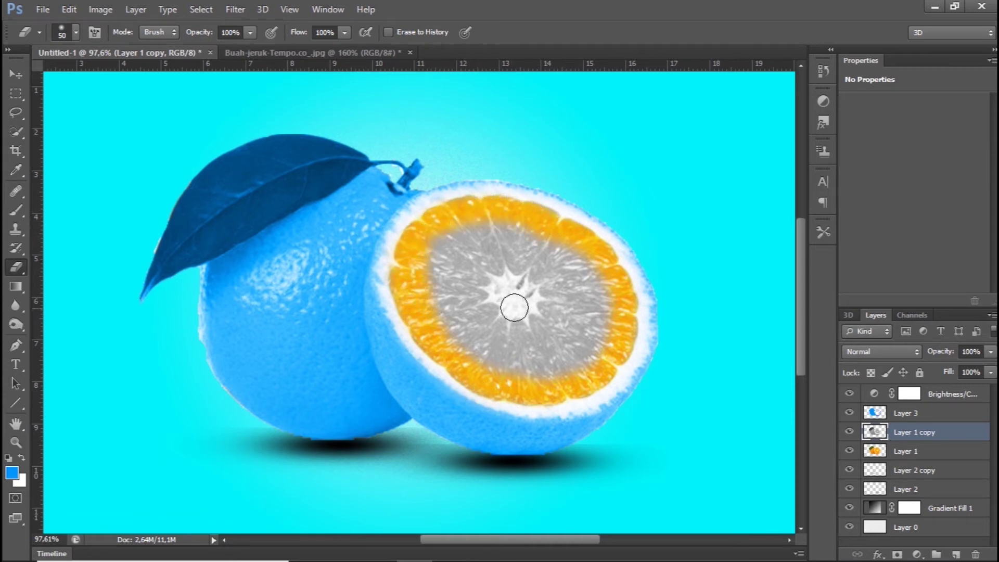
- Erase the remaining grey across the centre of the flesh on Layer 1 copy
mouse_move(533, 240)
mouse_down()
mouse_move(475, 229)
mouse_move(591, 324)
mouse_move(604, 294)
mouse_move(522, 373)
mouse_move(435, 289)
mouse_move(495, 245)
mouse_move(431, 267)
mouse_move(528, 280)
mouse_move(463, 312)
mouse_move(515, 337)
mouse_move(485, 349)
mouse_up()
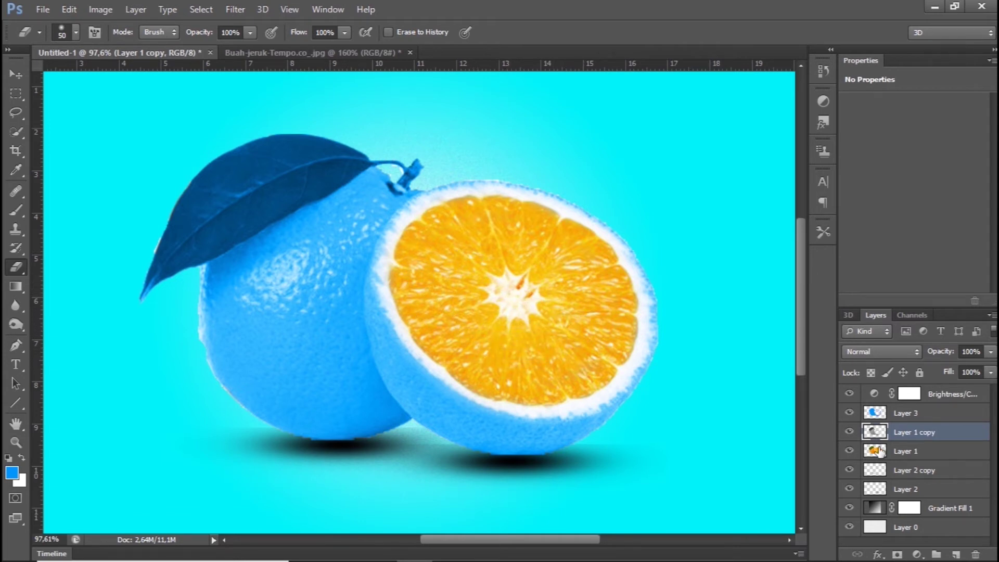
key(alt+bracketleft)
- Pick a yellow-orange foreground colour and add a new Layer 4 above Layer 1
click(16, 474)
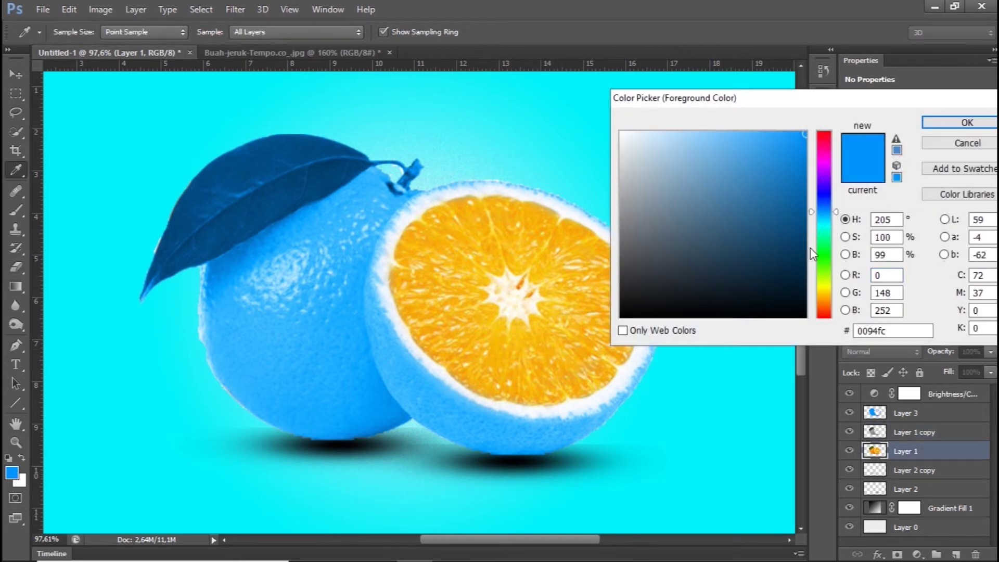
click(822, 296)
click(948, 125)
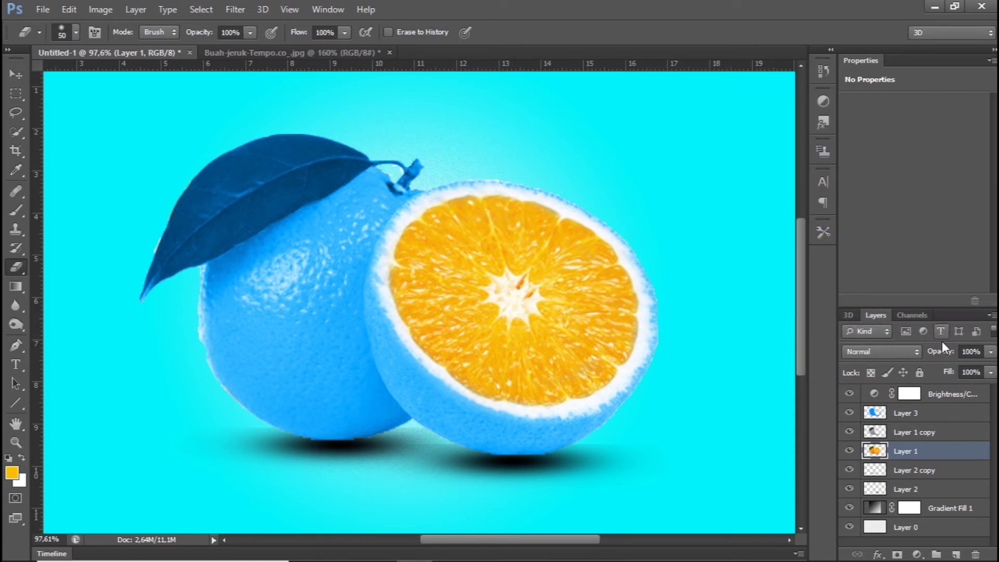
click(955, 556)
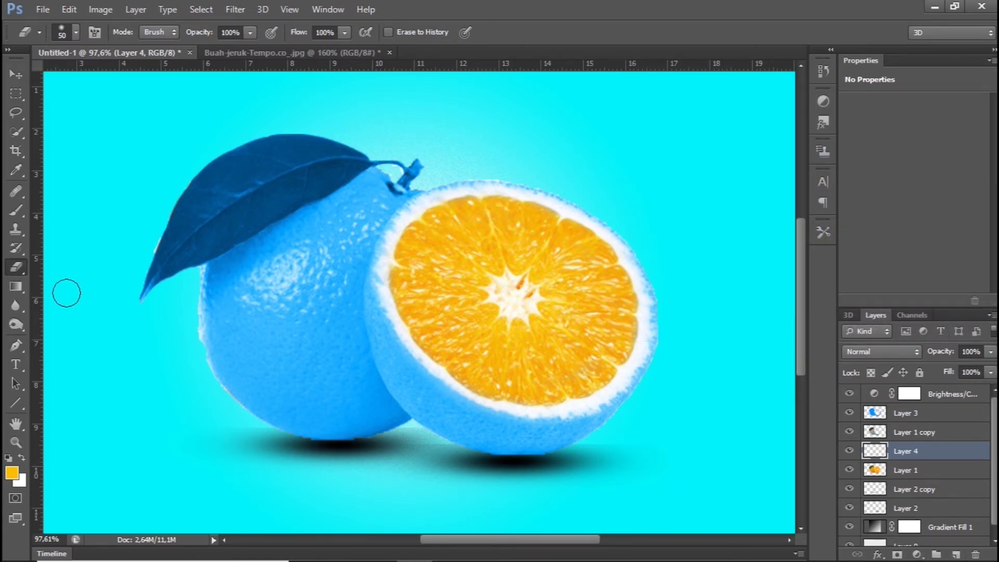
- Brush a slightly adjusted orange along the right and top inner rind with a smaller brush
click(21, 209)
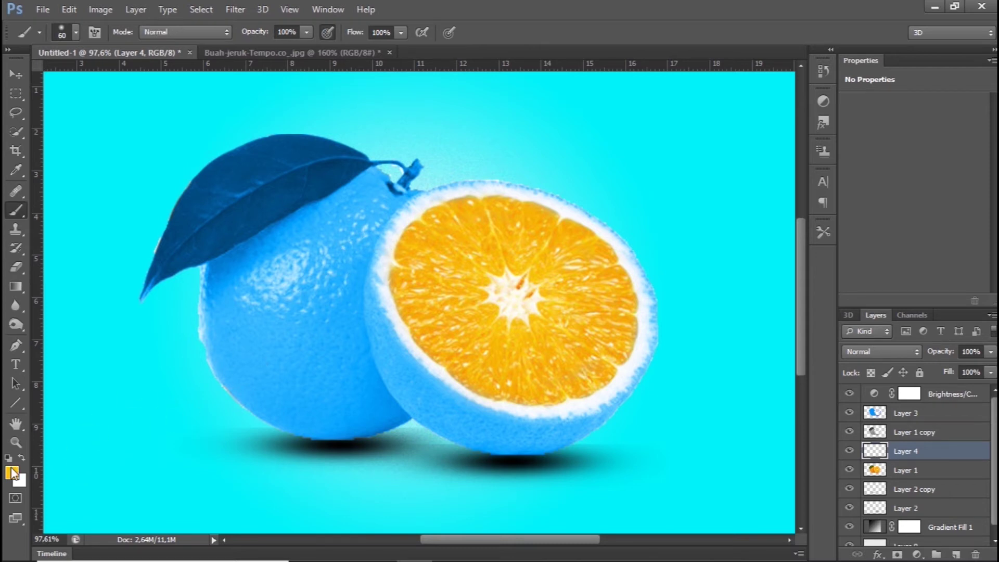
click(12, 472)
drag(804, 146, 807, 149)
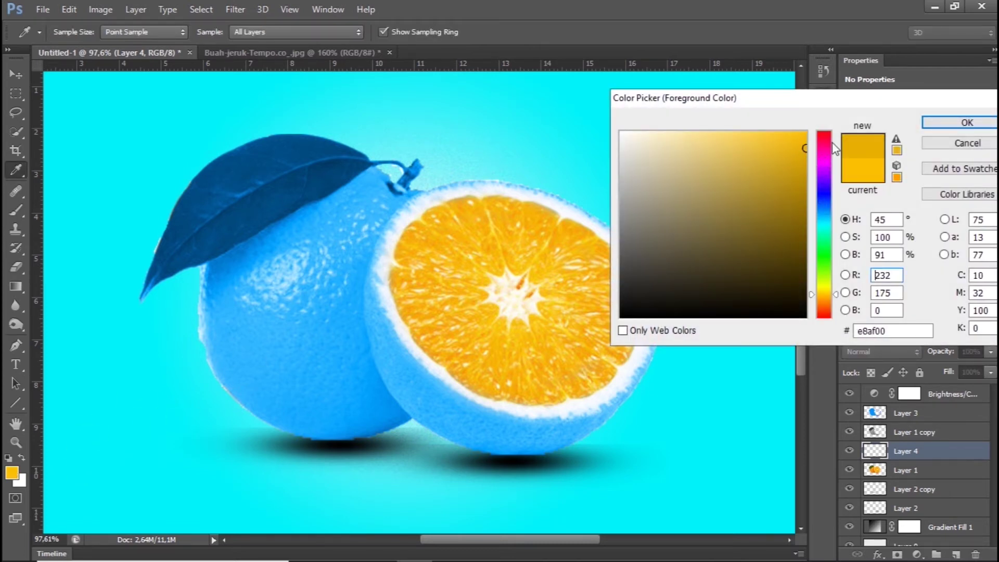
click(967, 122)
alt+scroll(424, 224, up, 2)
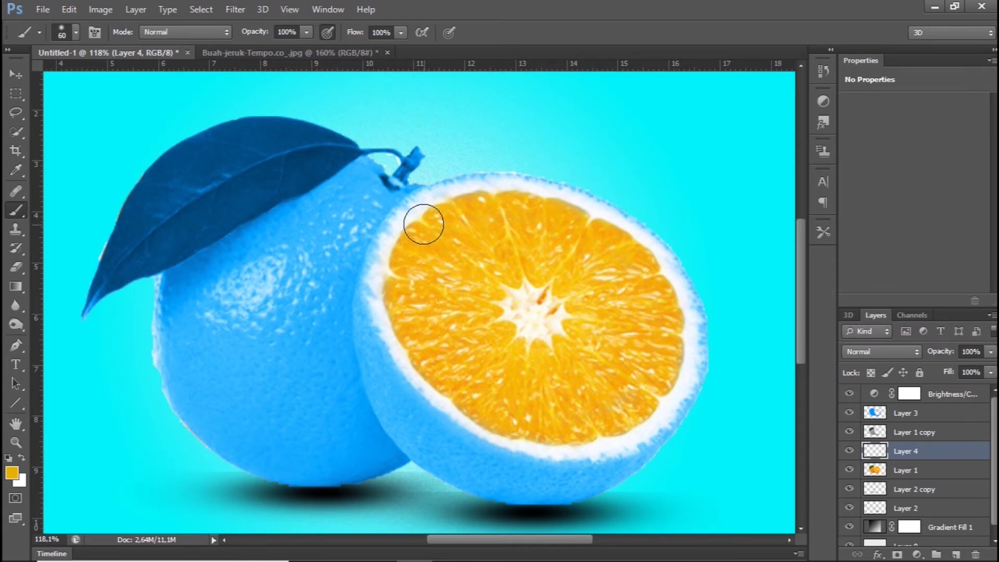
key(bracketleft)
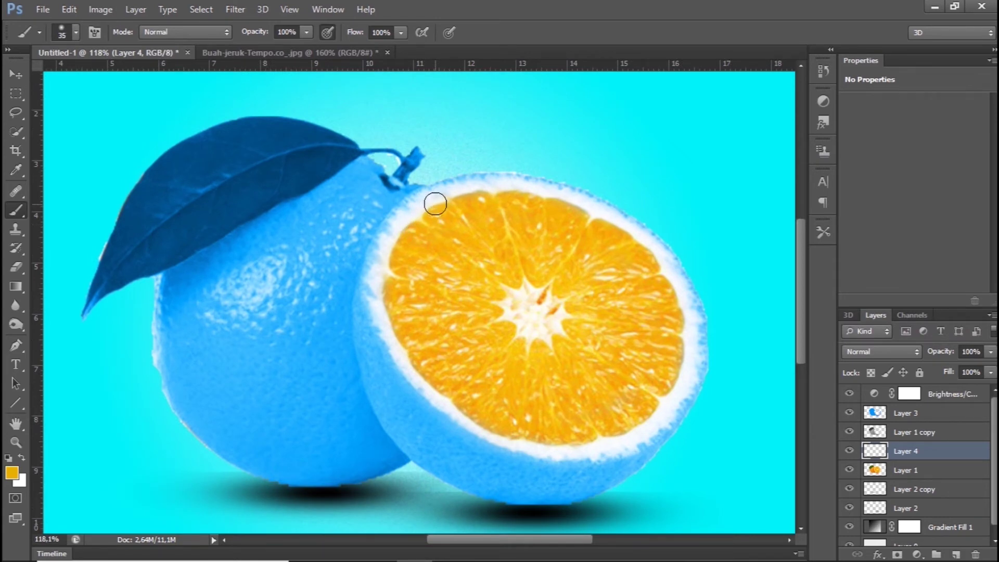
mouse_move(384, 281)
mouse_down()
mouse_move(454, 404)
mouse_move(674, 381)
mouse_move(679, 301)
mouse_move(635, 232)
mouse_move(486, 183)
mouse_move(415, 209)
mouse_up()
key(ctrl+z)
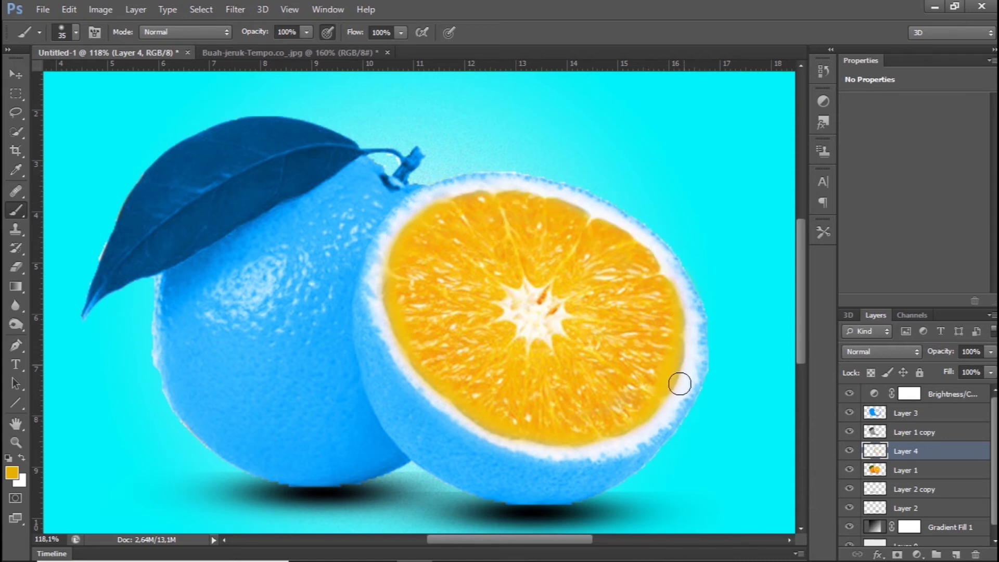
mouse_move(678, 313)
mouse_down()
mouse_move(654, 251)
mouse_move(619, 230)
mouse_move(475, 183)
mouse_move(441, 198)
mouse_up()
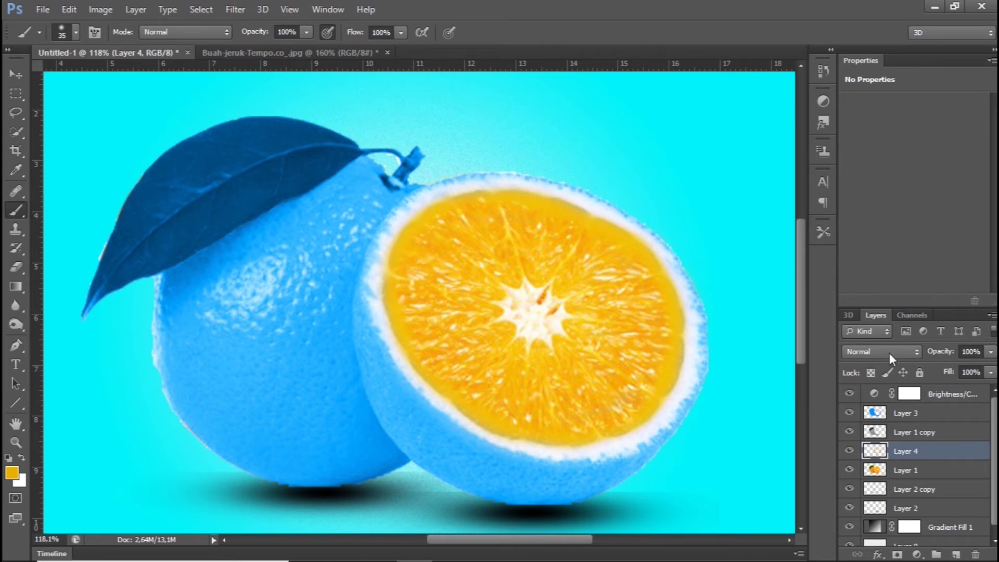
- Try Multiply blending on Layer 4, undo it, and make Layer 1 copy active
click(889, 353)
click(872, 48)
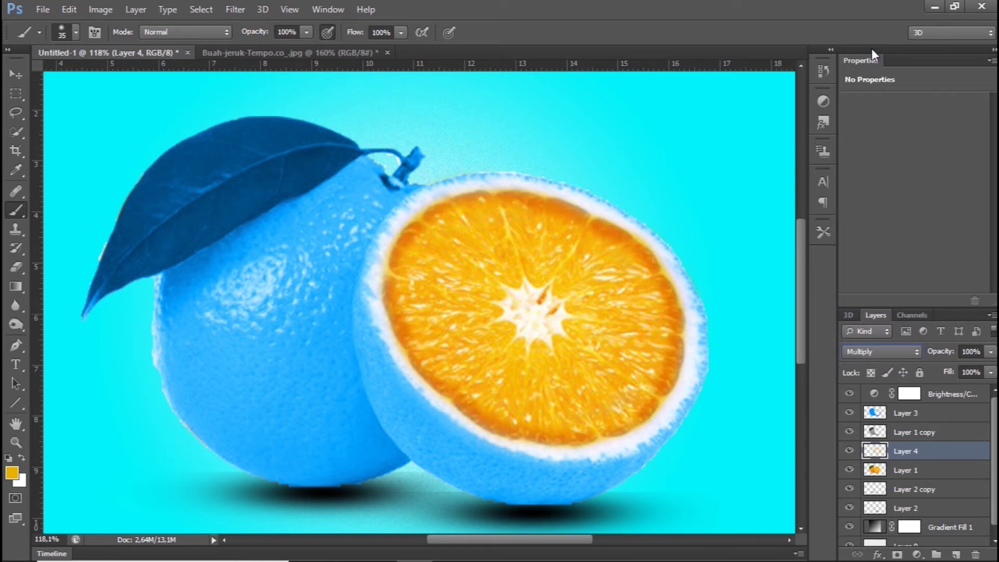
key(ctrl+z)
key(alt+bracketright)
- Choose a warmer yellow-orange foreground, trial a yellow rim stroke and undo it, then select Layer 4
click(12, 472)
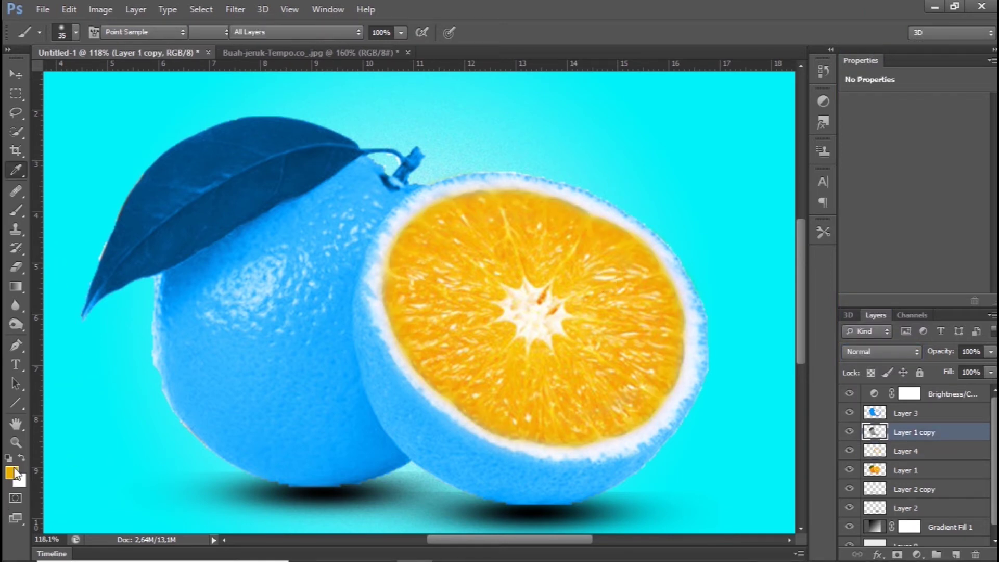
mouse_move(793, 161)
mouse_down()
mouse_move(796, 173)
mouse_move(798, 127)
mouse_up()
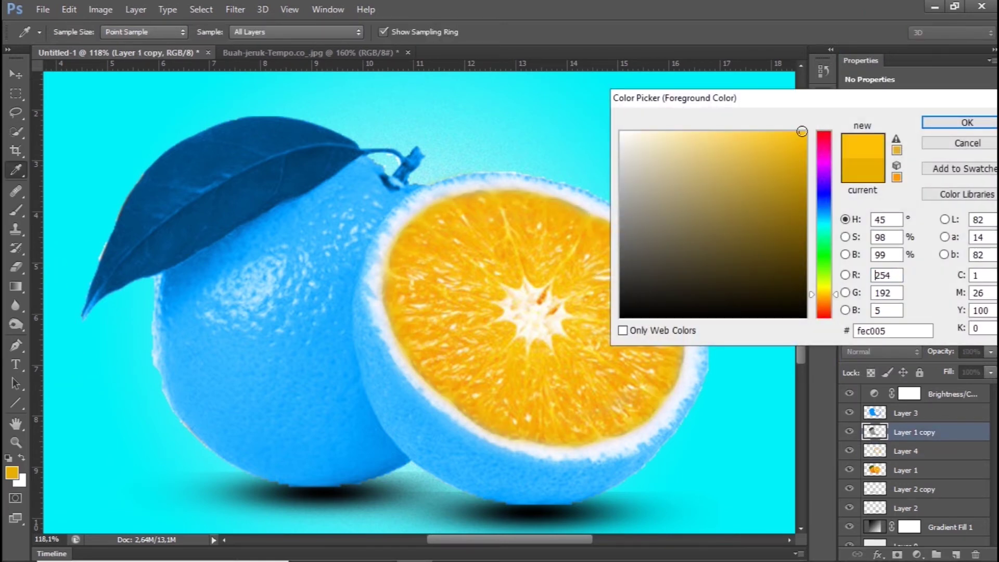
click(954, 126)
alt+scroll(440, 221, up, 1)
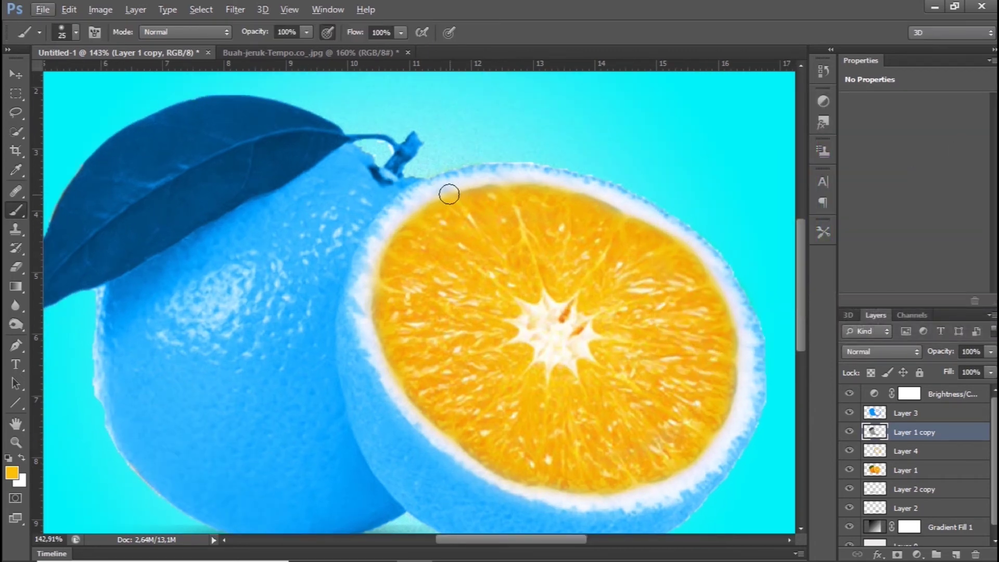
mouse_move(437, 193)
mouse_down()
mouse_move(375, 259)
mouse_move(370, 312)
mouse_move(407, 404)
mouse_move(486, 467)
mouse_move(571, 492)
mouse_move(662, 484)
mouse_move(714, 443)
mouse_move(733, 404)
mouse_move(731, 312)
mouse_move(675, 232)
mouse_move(541, 180)
mouse_move(475, 178)
mouse_move(422, 212)
mouse_up()
key(ctrl+z)
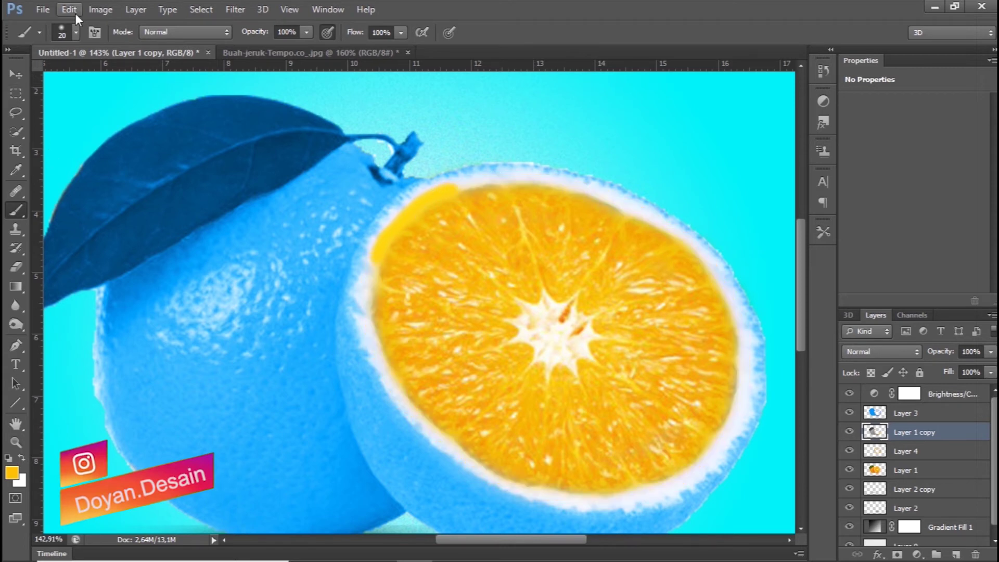
click(905, 450)
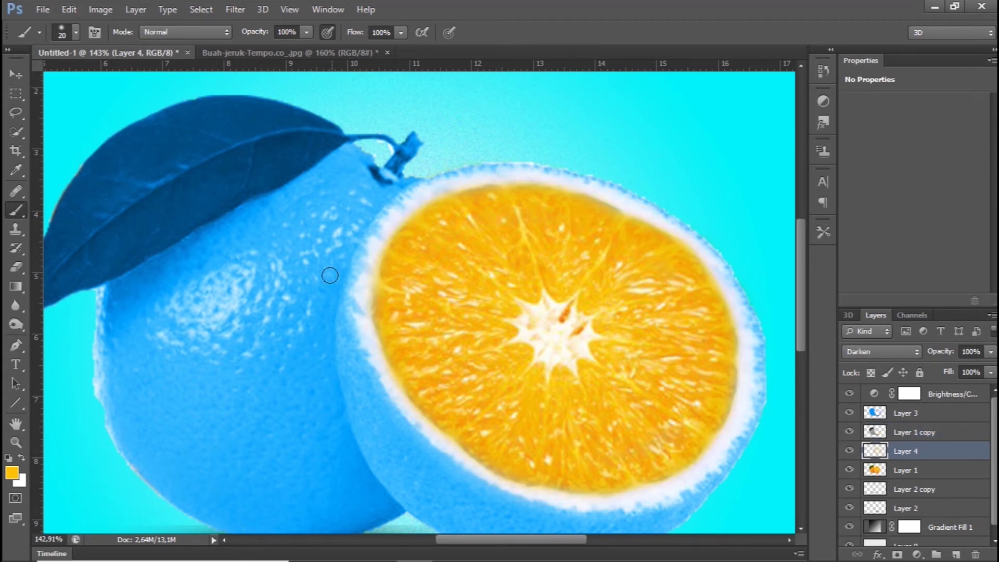
- Set the foreground colour to bright lemon yellow #ffde00 in the Color Picker
click(10, 474)
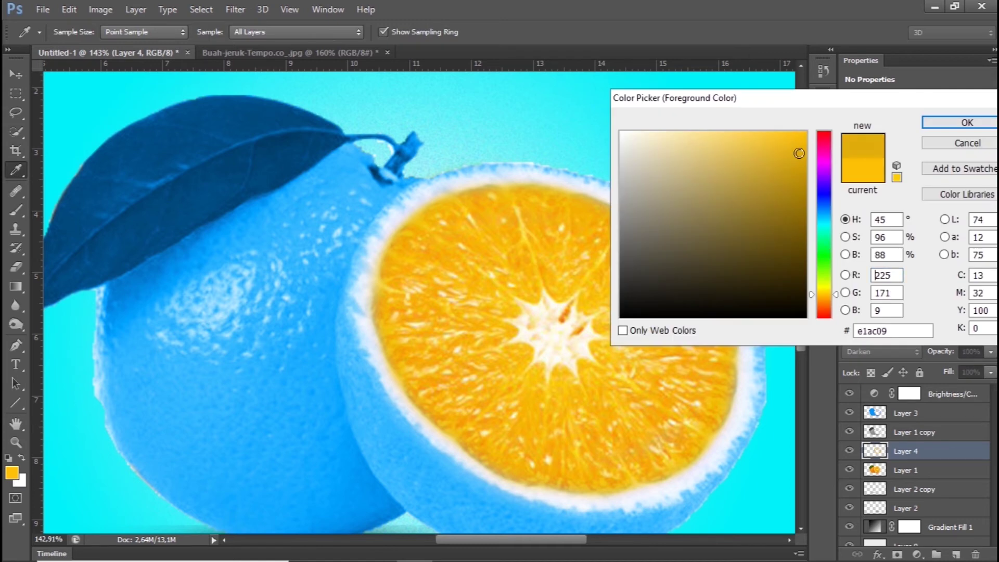
key(Return)
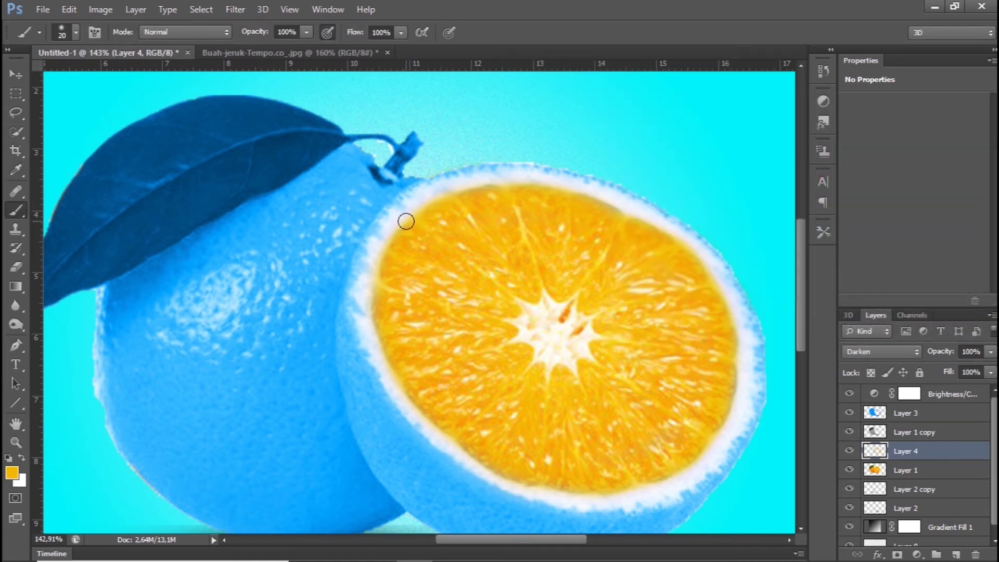
click(17, 475)
drag(796, 184, 845, 133)
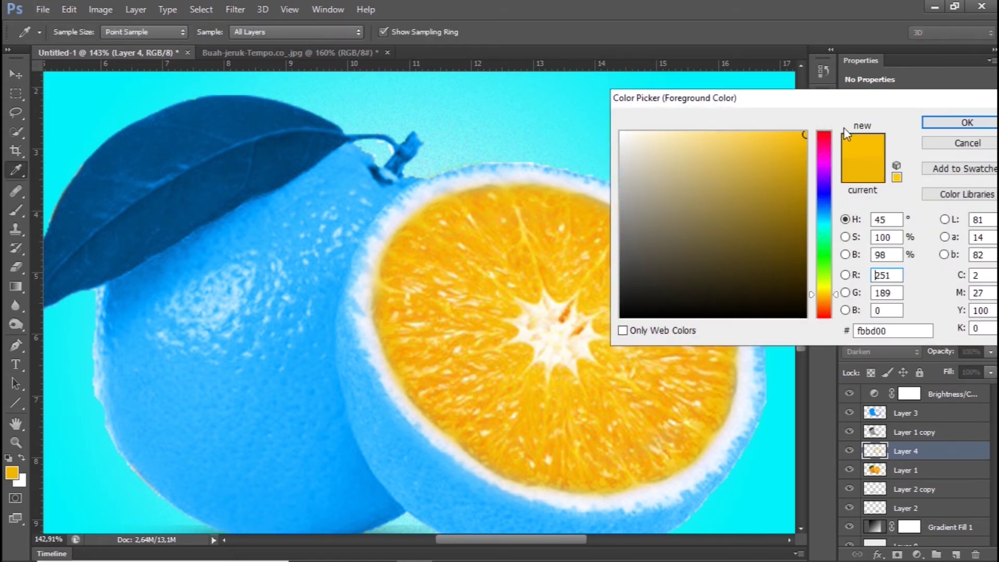
drag(836, 294, 837, 289)
click(796, 152)
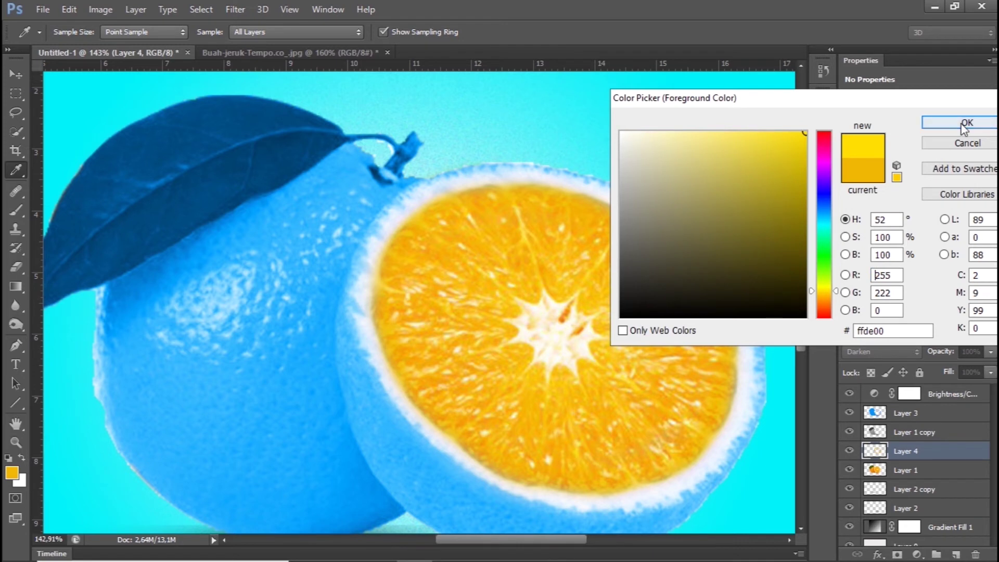
click(967, 123)
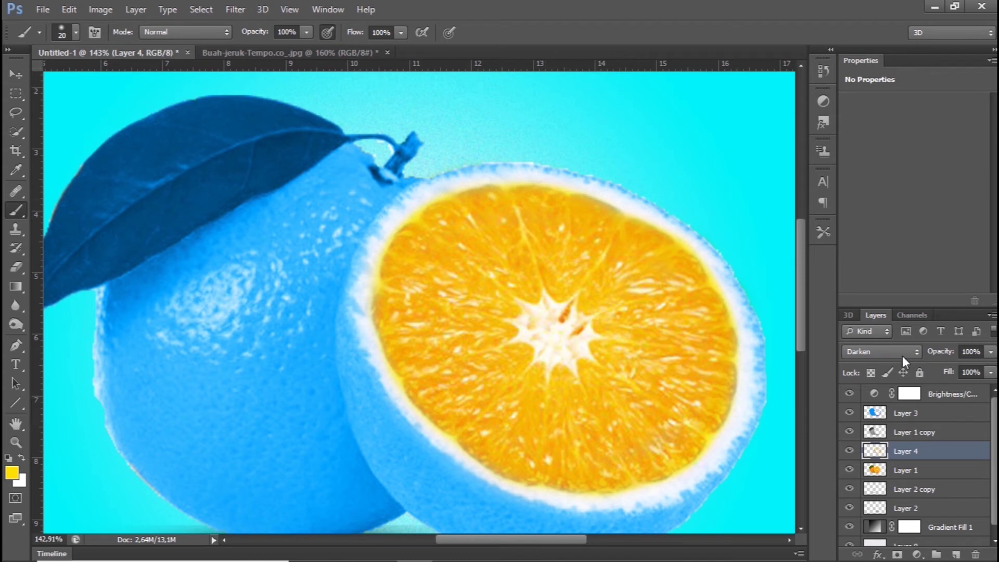
- Compare Multiply, Darken and Dissolve on Layer 4, with opacity between 71% and 81%
click(913, 352)
click(852, 50)
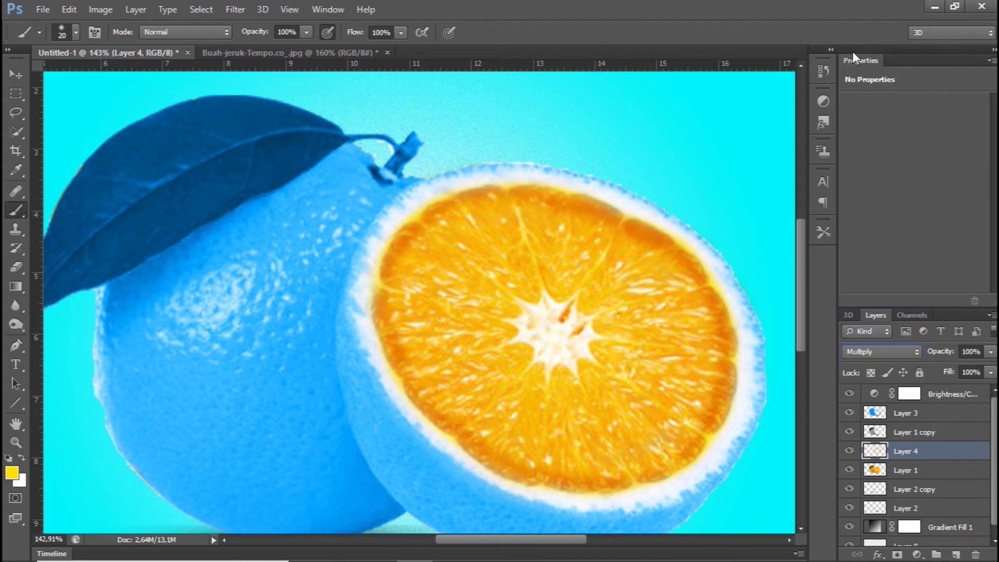
key(Up)
key(Up)
key(Up)
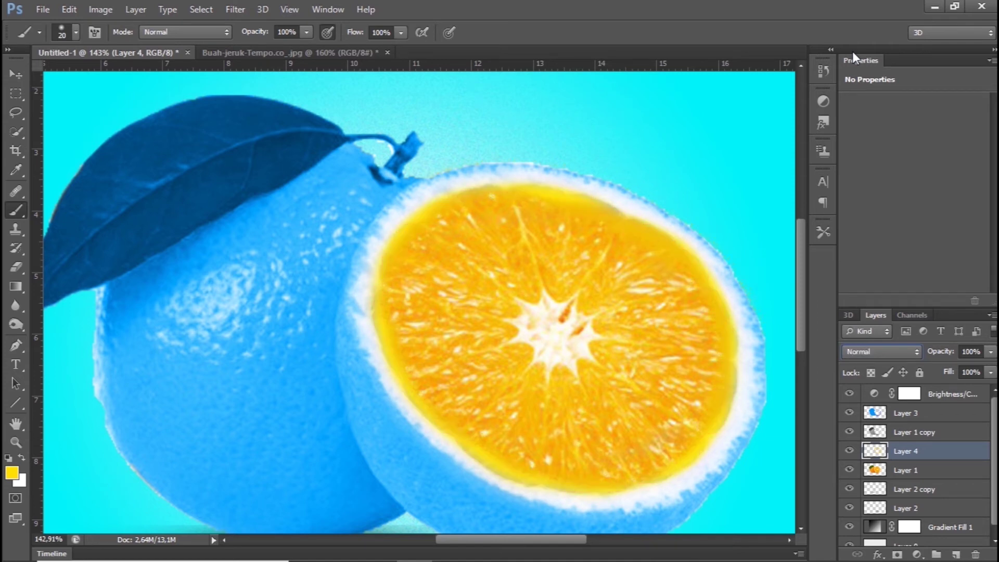
key(Down)
key(Up)
drag(982, 367, 961, 370)
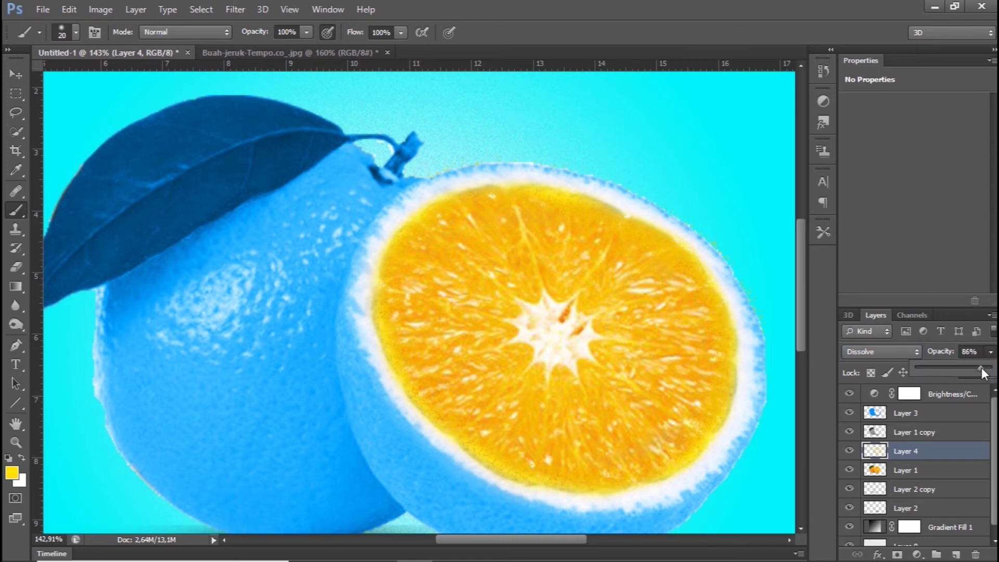
scroll(544, 374, down, 2)
scroll(543, 374, down, 2)
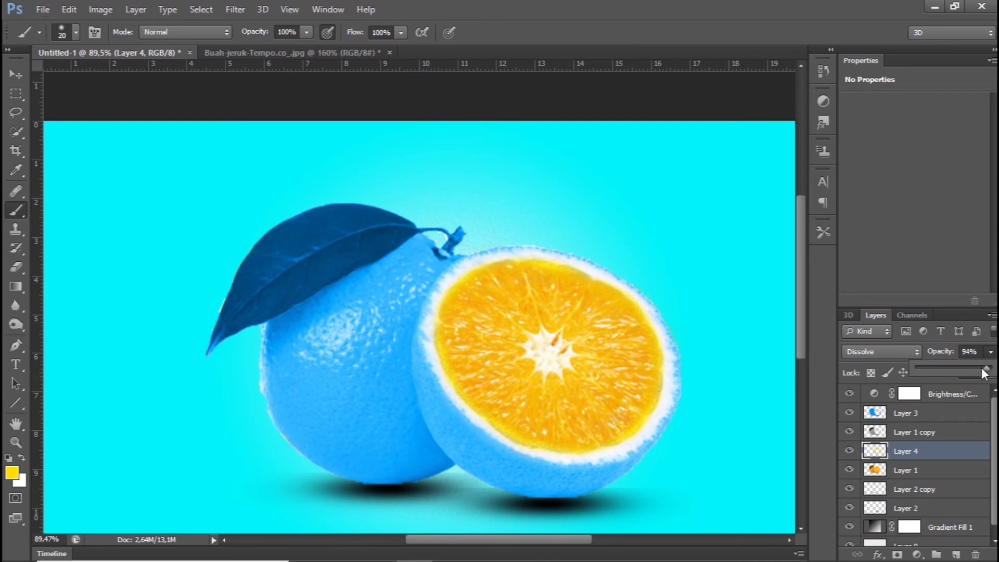
drag(953, 367, 976, 366)
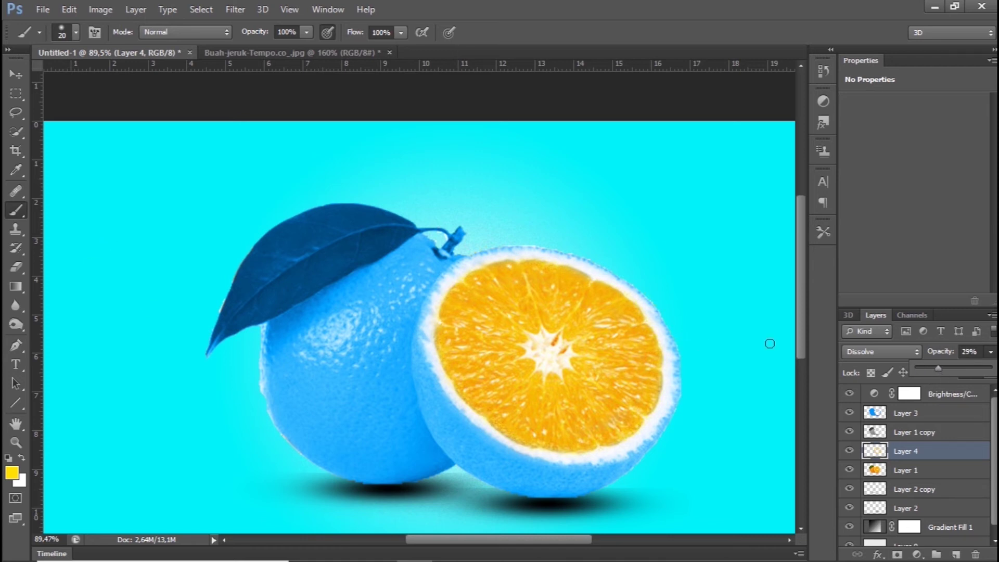
- Set Layer 4 to Multiply blending at 39% opacity
click(899, 353)
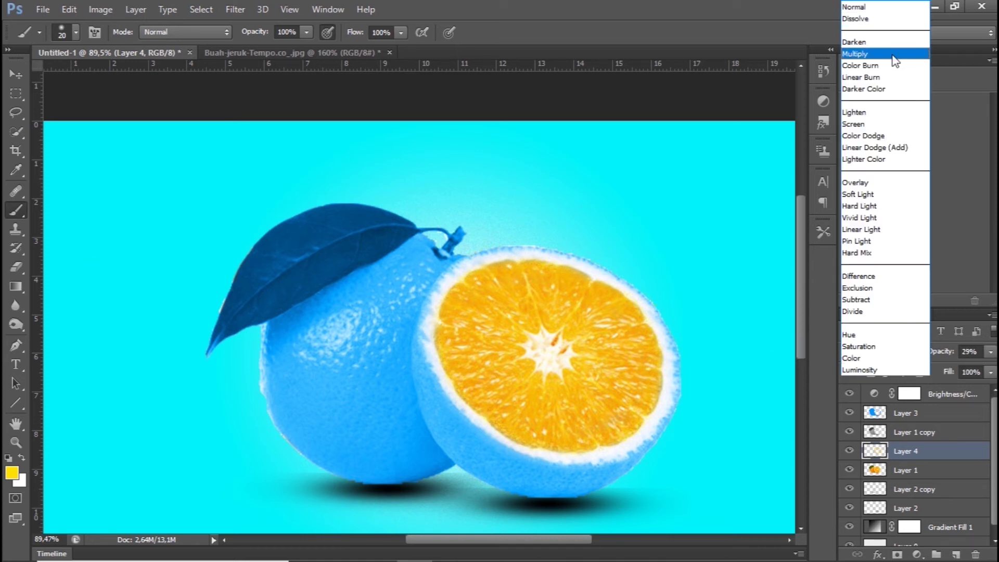
click(888, 55)
click(990, 352)
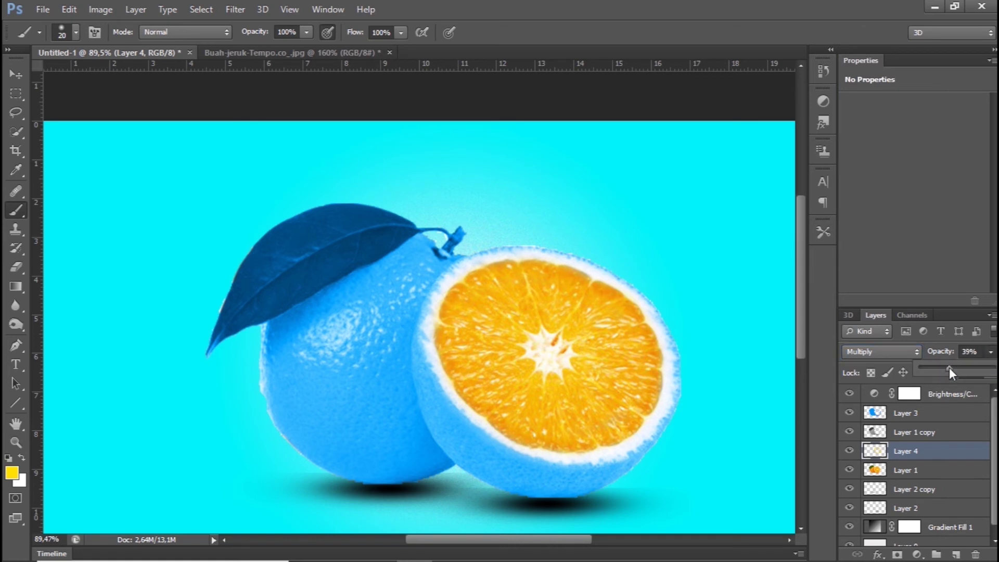
- Add a Color Balance adjustment above Layer 1 with midtones −24, +59, −28
click(911, 470)
click(916, 554)
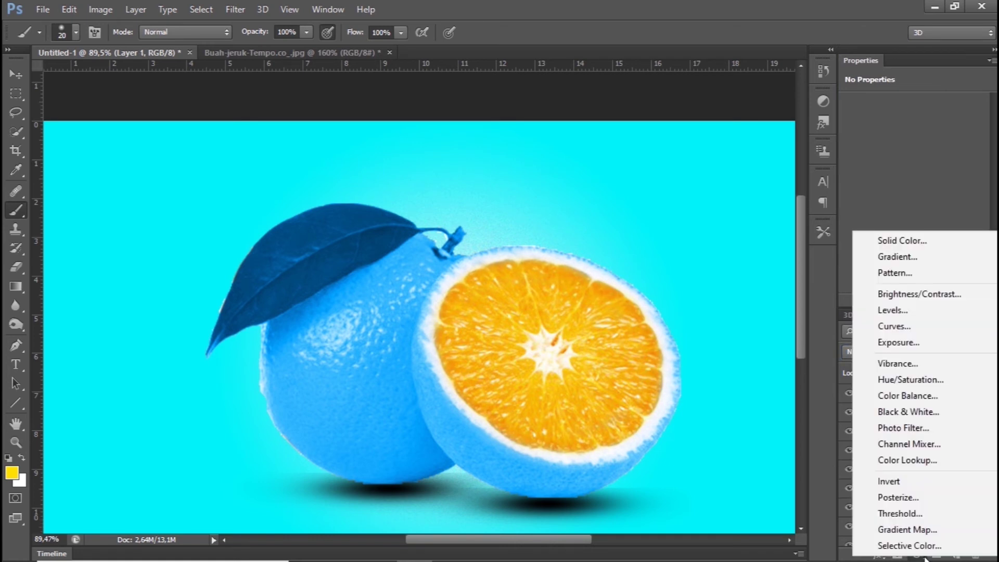
click(907, 395)
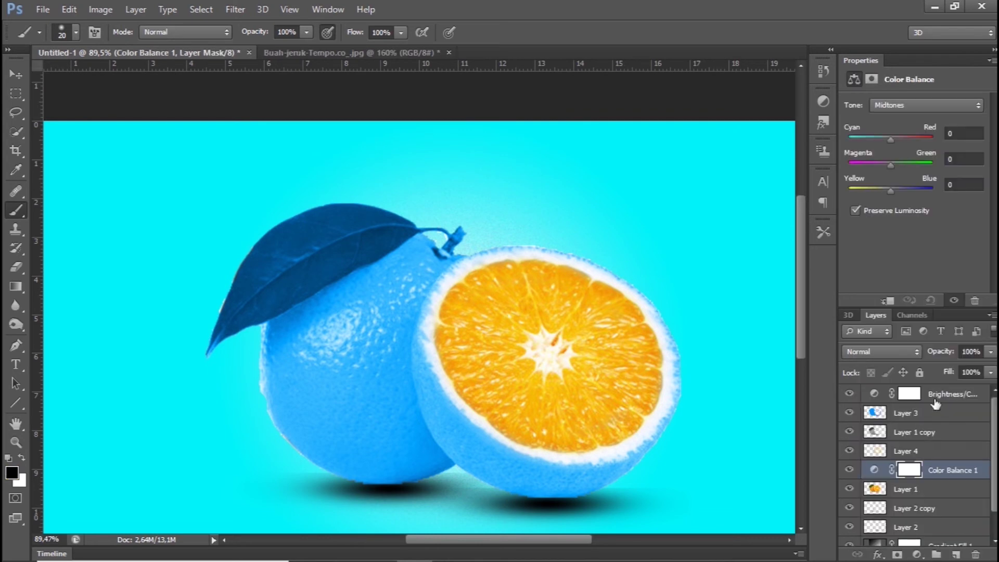
scroll(779, 304, down, 2)
mouse_move(891, 164)
mouse_down()
mouse_move(873, 164)
mouse_move(898, 161)
mouse_move(882, 139)
mouse_move(910, 137)
mouse_up()
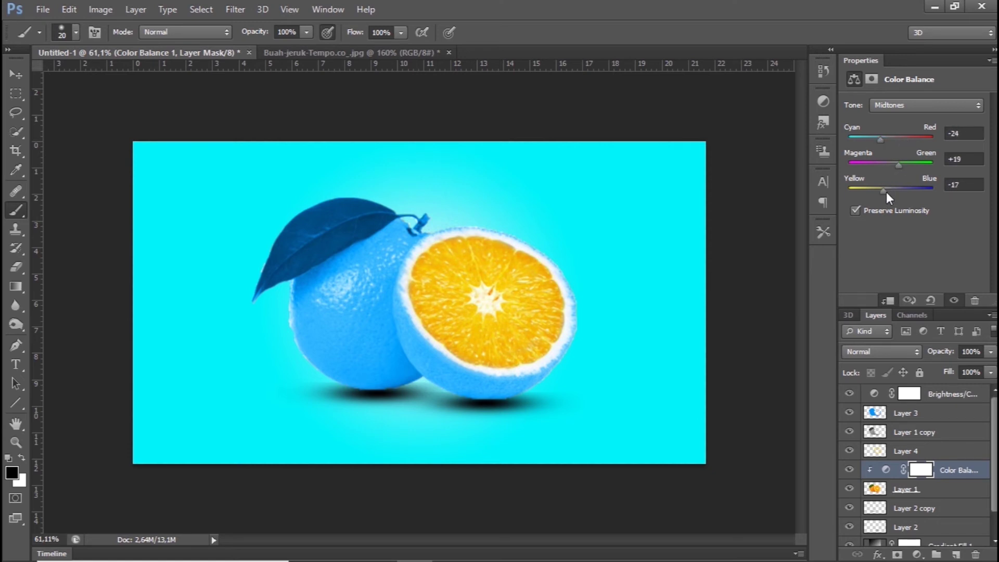
drag(880, 192, 914, 160)
- Clip Layer 4 beneath the Color Balance adjustment and reselect Layer 4
drag(915, 451, 913, 484)
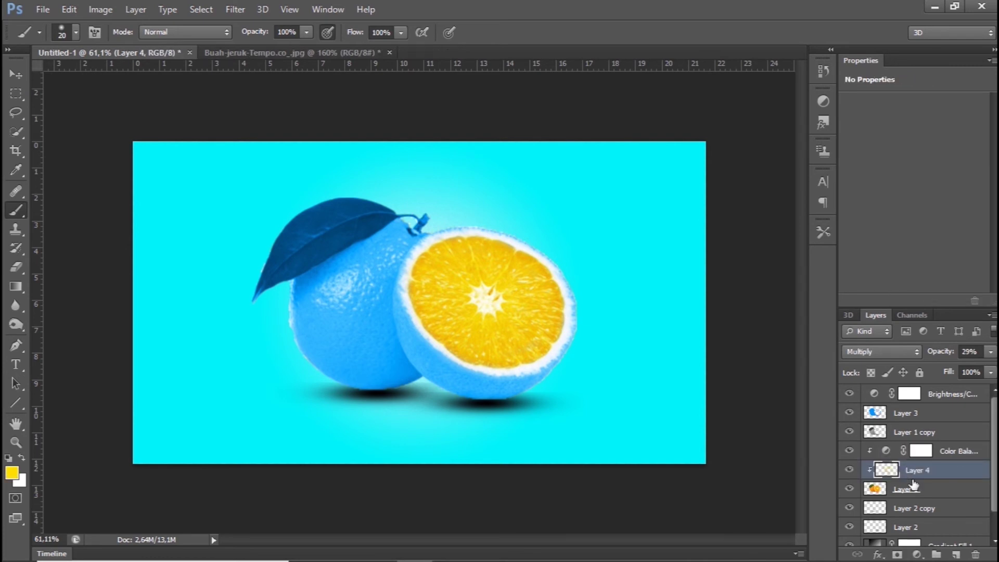
click(917, 452)
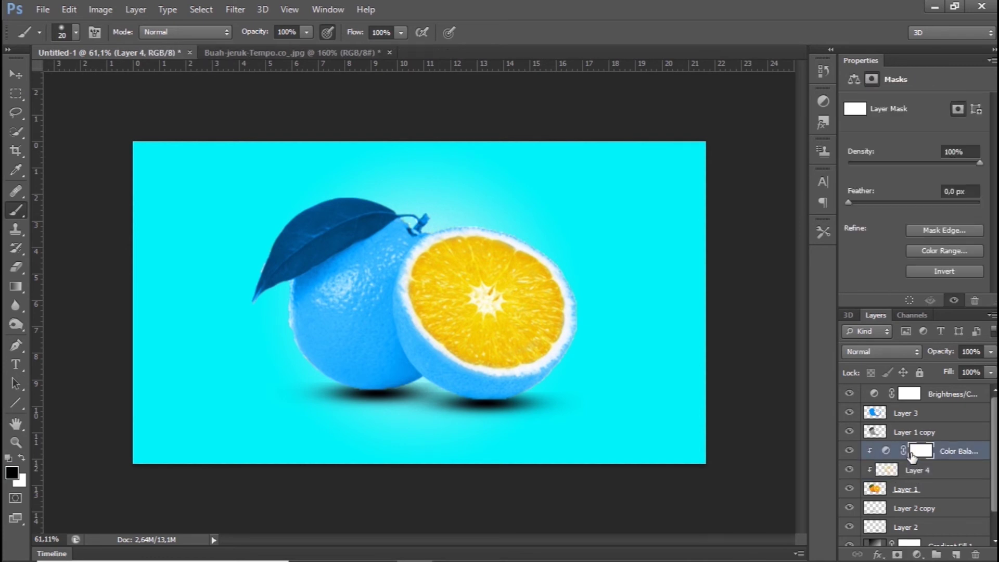
click(896, 476)
click(43, 10)
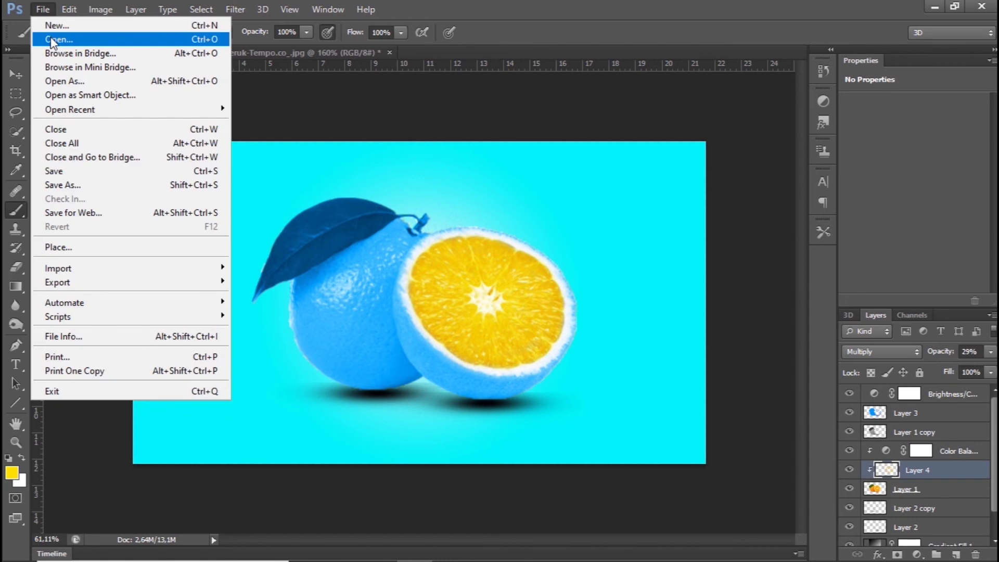
- Open the water-droplet PNG from Downloads and drag it into the orange composition
click(51, 38)
scroll(688, 295, up, 5)
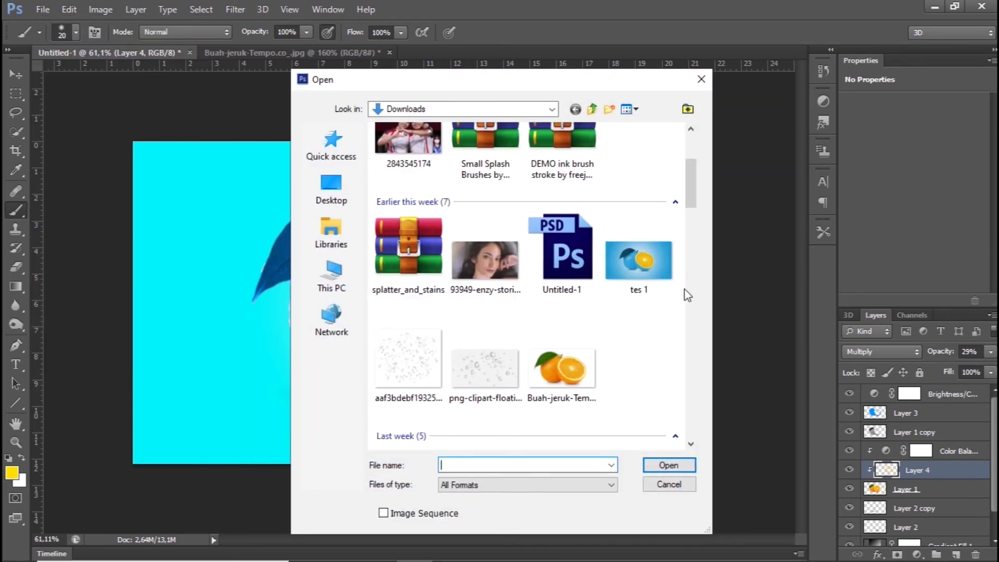
click(411, 372)
click(669, 465)
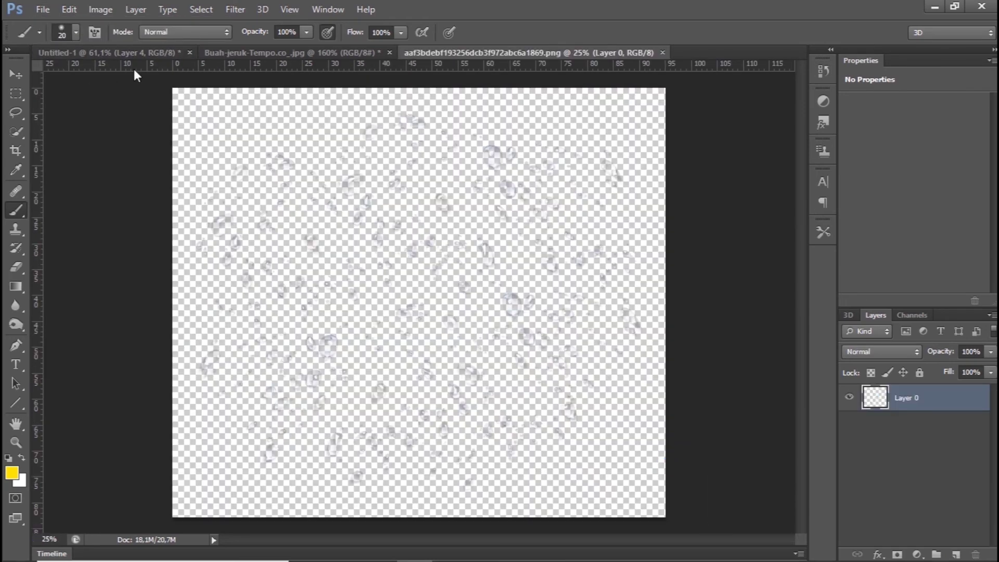
key(v)
drag(67, 112, 142, 55)
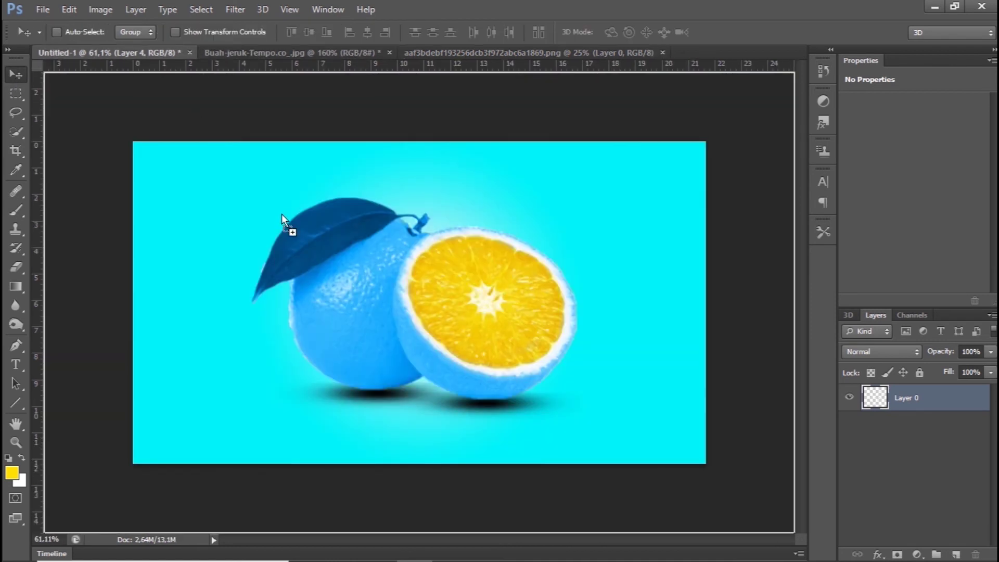
drag(143, 54, 282, 213)
- Scale the droplets to about 32.79% over the cut flesh and move Layer 5 to the top
key(ctrl+t)
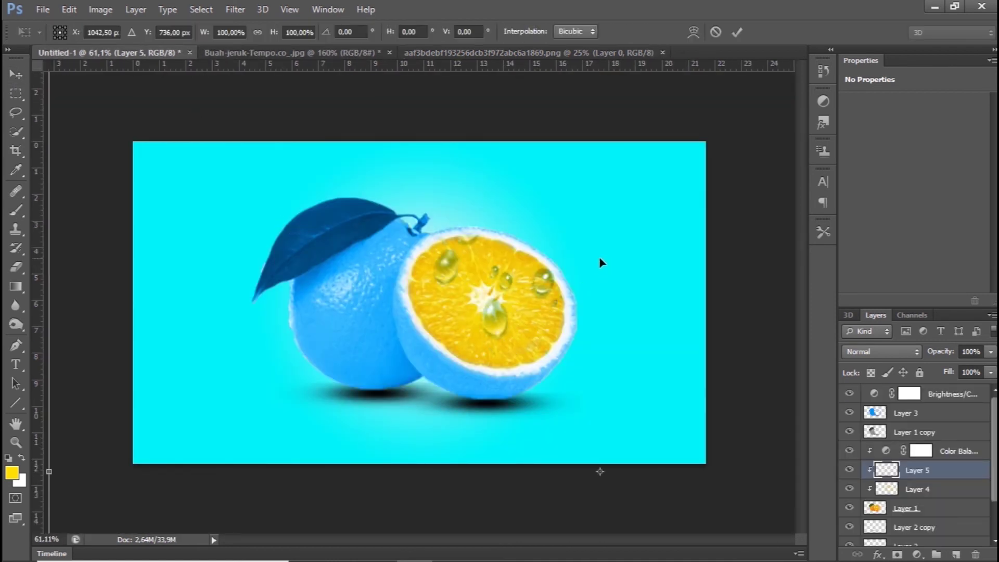
drag(604, 260, 555, 319)
mouse_move(134, 199)
mouse_down()
mouse_move(374, 402)
mouse_move(342, 353)
mouse_move(99, 117)
mouse_move(345, 328)
mouse_move(156, 127)
mouse_move(118, 103)
mouse_up()
drag(187, 149, 187, 143)
drag(118, 98, 296, 250)
mouse_move(429, 374)
mouse_down()
mouse_move(336, 203)
mouse_move(349, 242)
mouse_up()
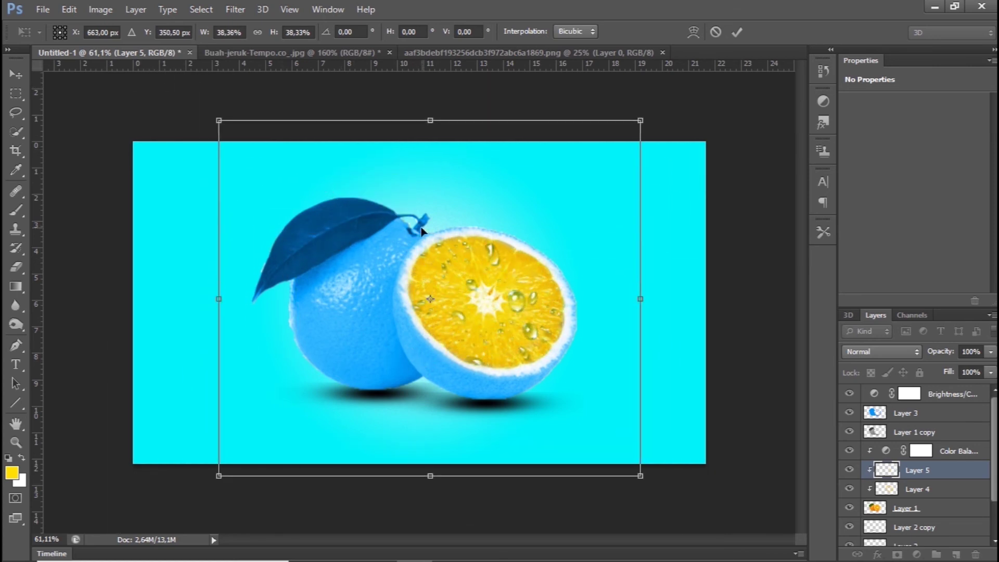
drag(642, 118, 590, 187)
drag(546, 250, 558, 205)
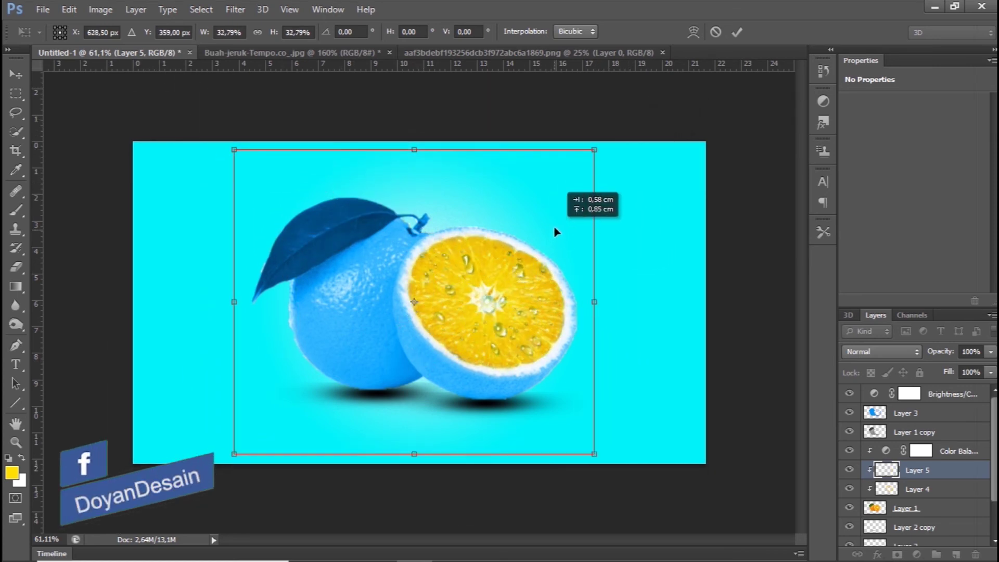
click(736, 36)
drag(905, 470, 889, 391)
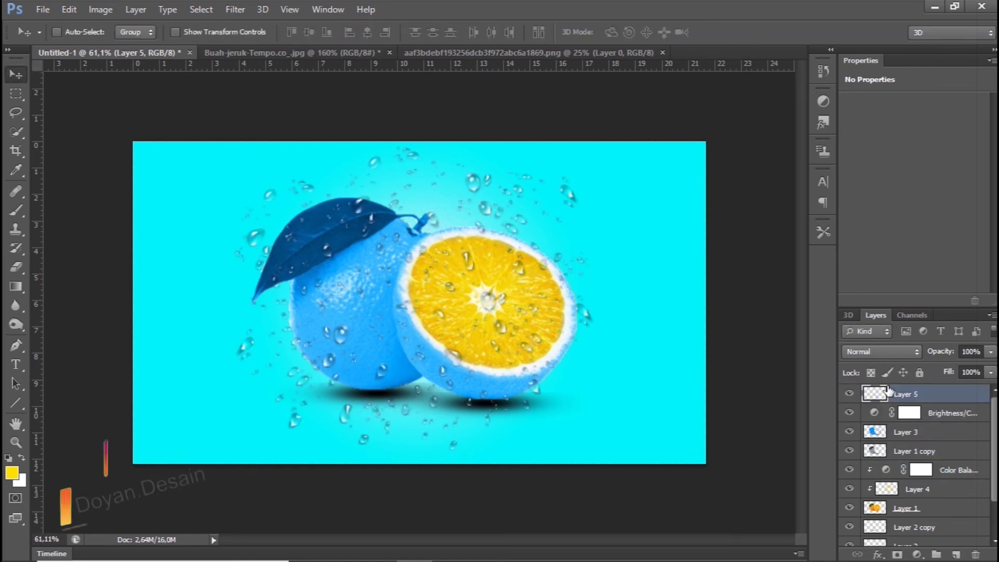
- Set Layer 5 to Overlay and rescale the droplets to sit around the oranges
click(882, 352)
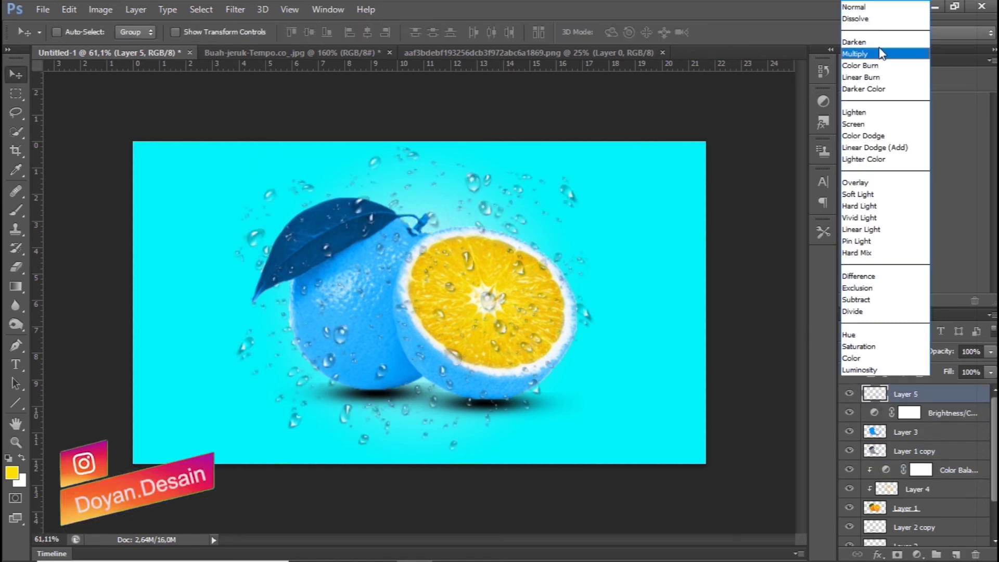
click(887, 187)
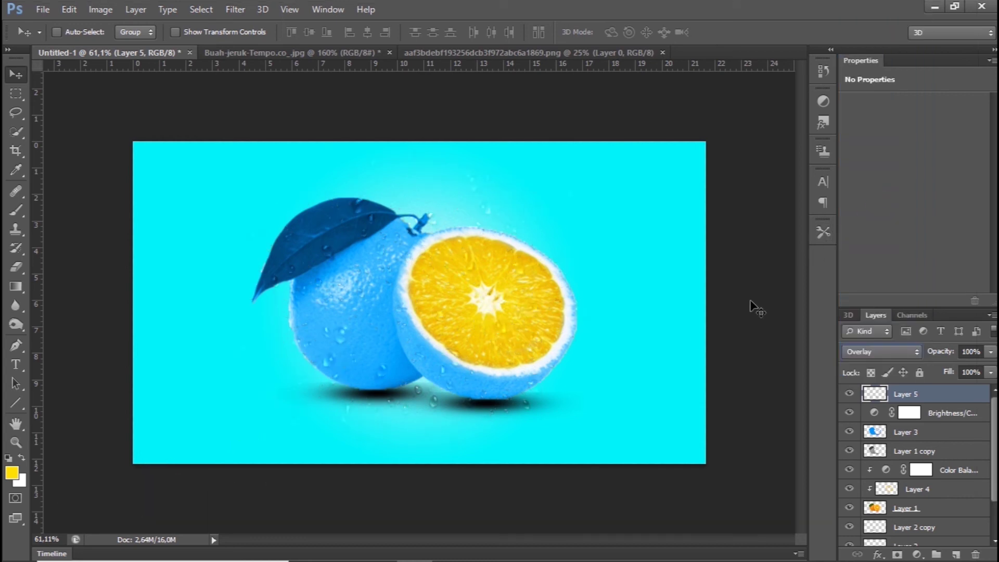
mouse_move(494, 319)
mouse_down()
mouse_move(512, 333)
mouse_move(519, 316)
mouse_up()
key(ctrl+t)
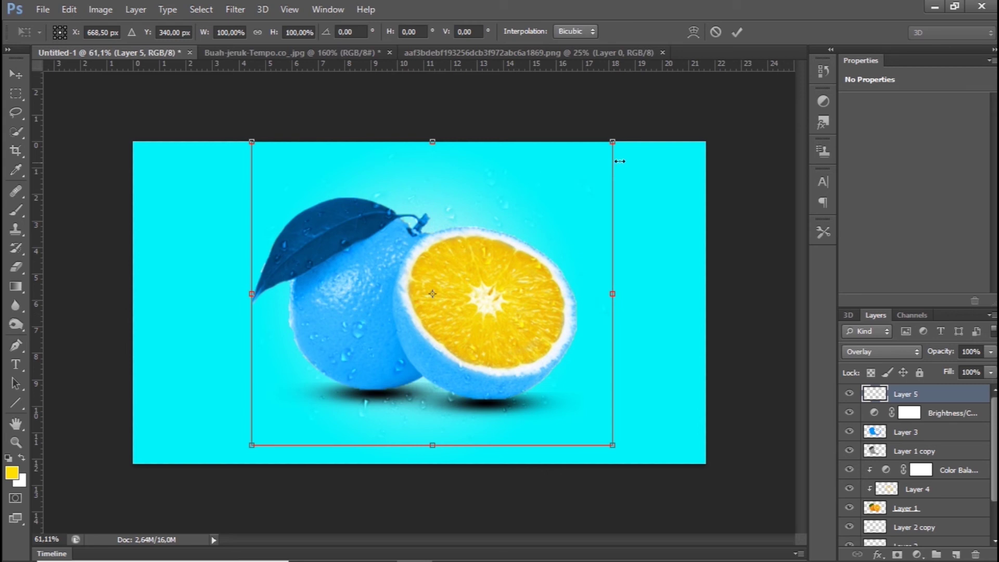
drag(613, 143, 577, 207)
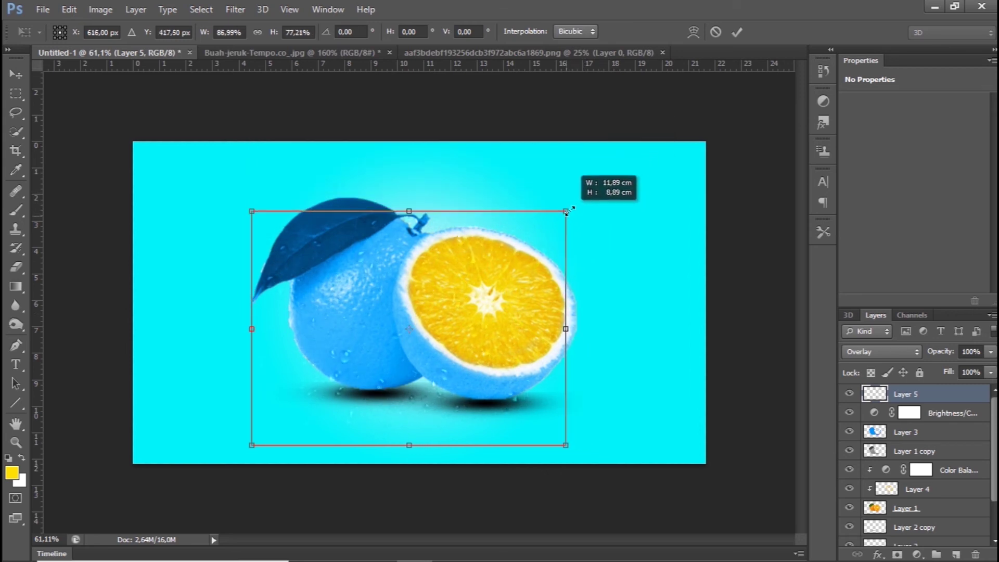
drag(251, 446, 279, 391)
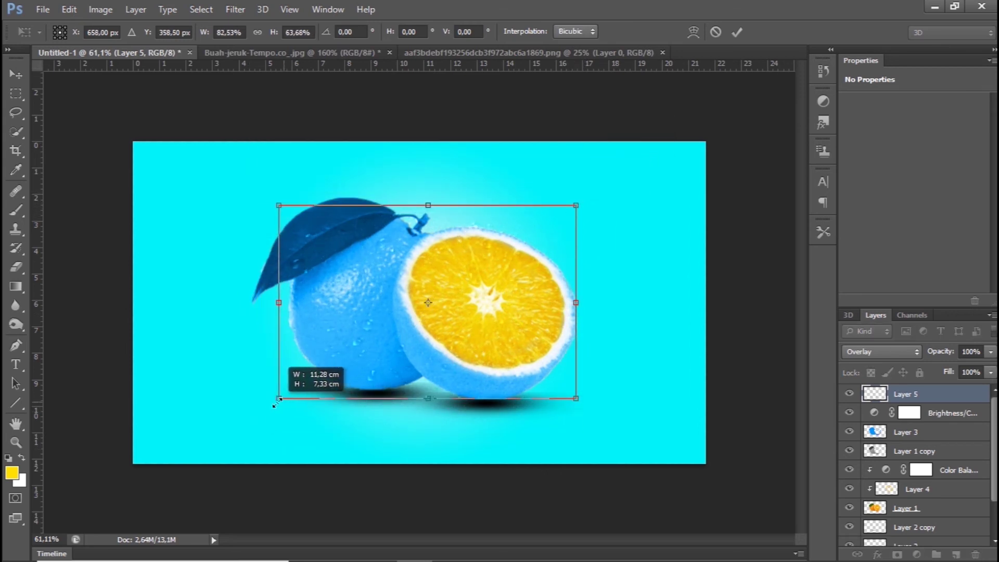
drag(417, 392, 419, 415)
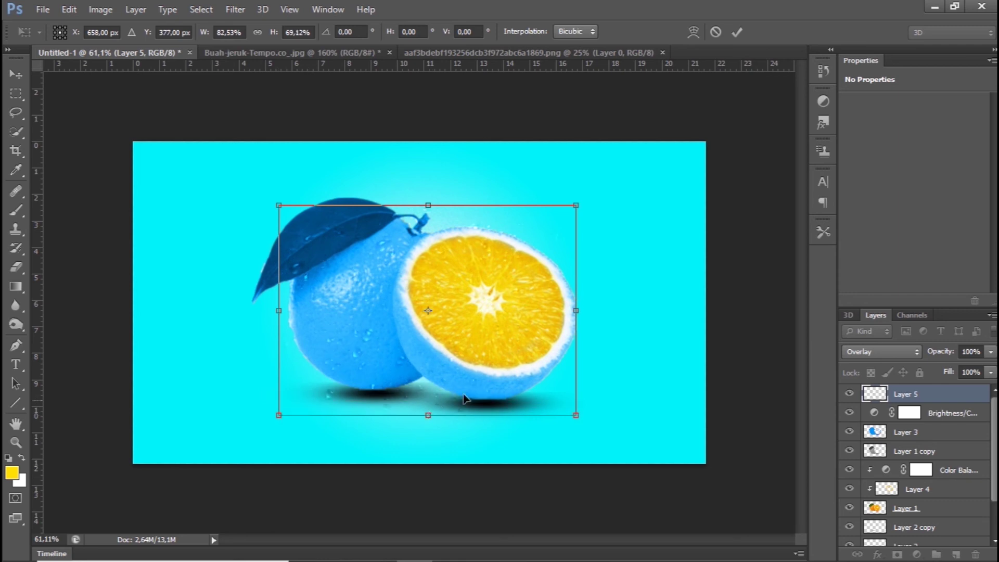
drag(516, 265, 509, 261)
click(736, 32)
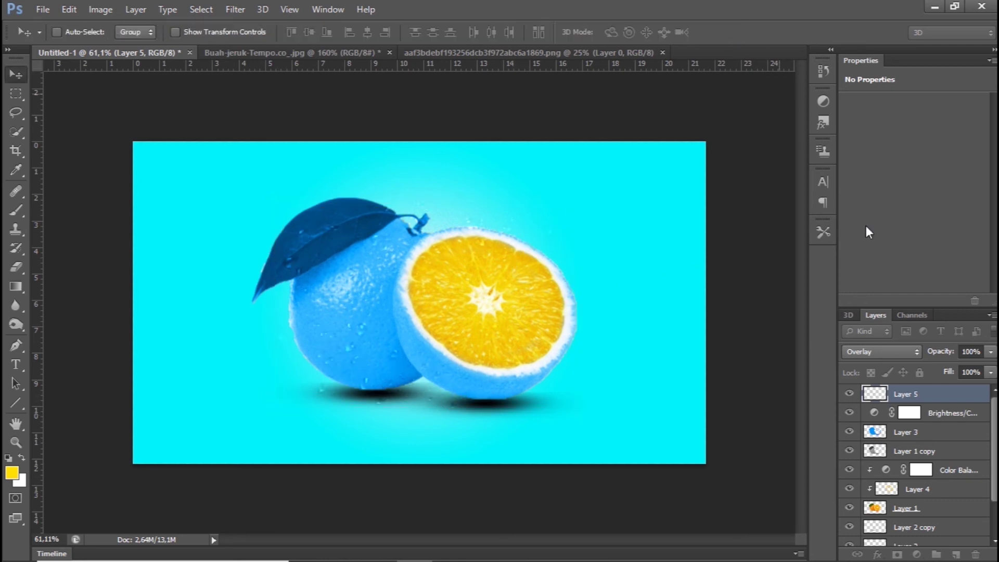
- Compare Screen and neighbouring blend modes, then settle Layer 5 back on Overlay
click(880, 351)
click(880, 121)
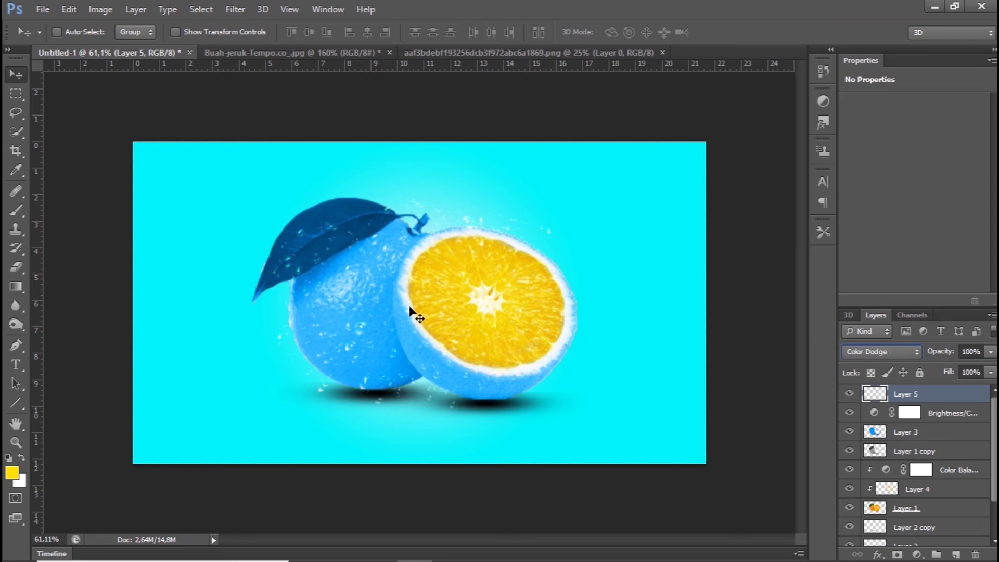
key(shift+minus)
key(shift+minus)
key(shift+minus)
key(shift+minus)
key(shift+plus)
key(shift+plus)
key(shift+plus)
key(shift+plus)
key(shift+plus)
click(879, 352)
click(879, 182)
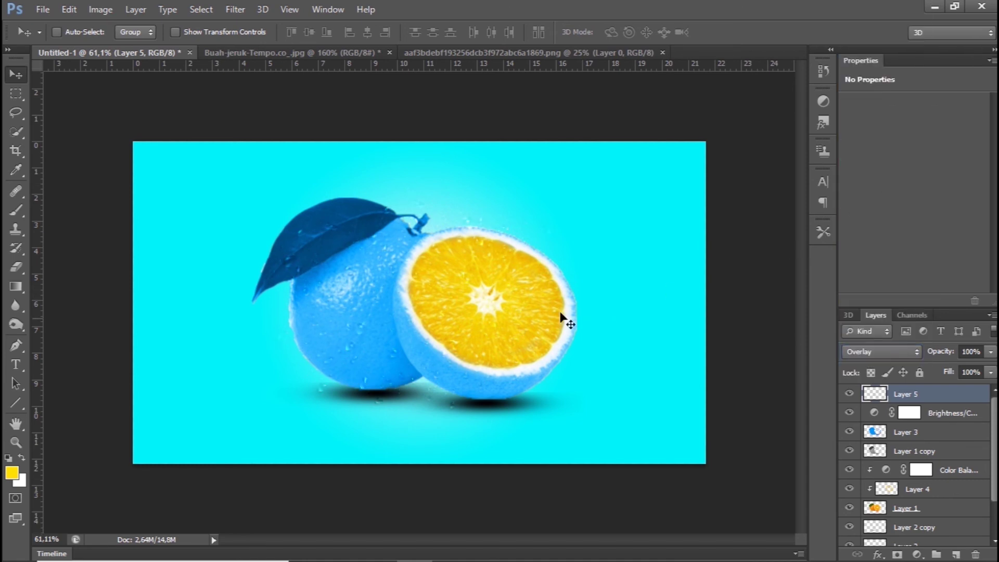
click(43, 10)
- Open the png-clipart floating water-droplets image
click(58, 38)
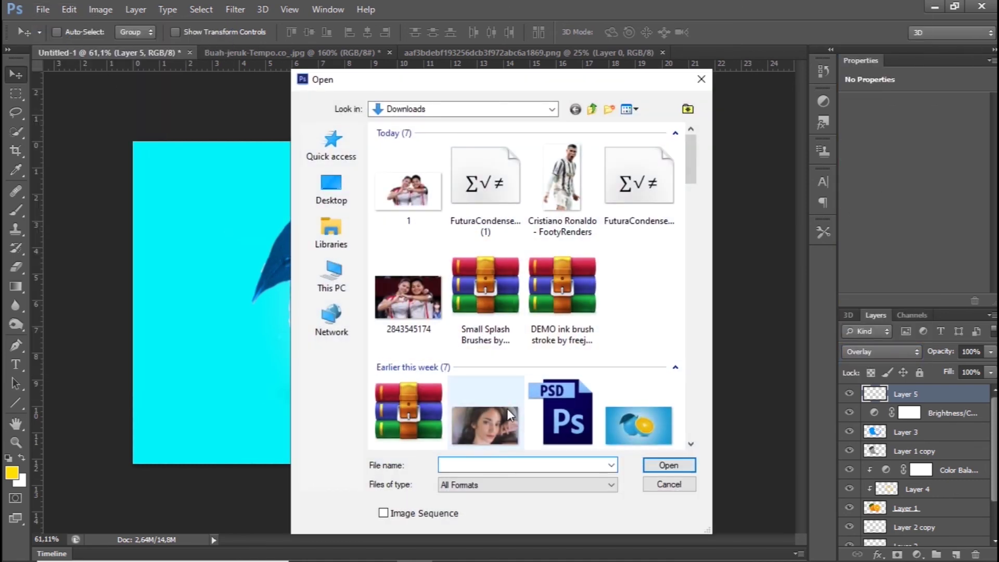
scroll(509, 378, down, 3)
click(484, 351)
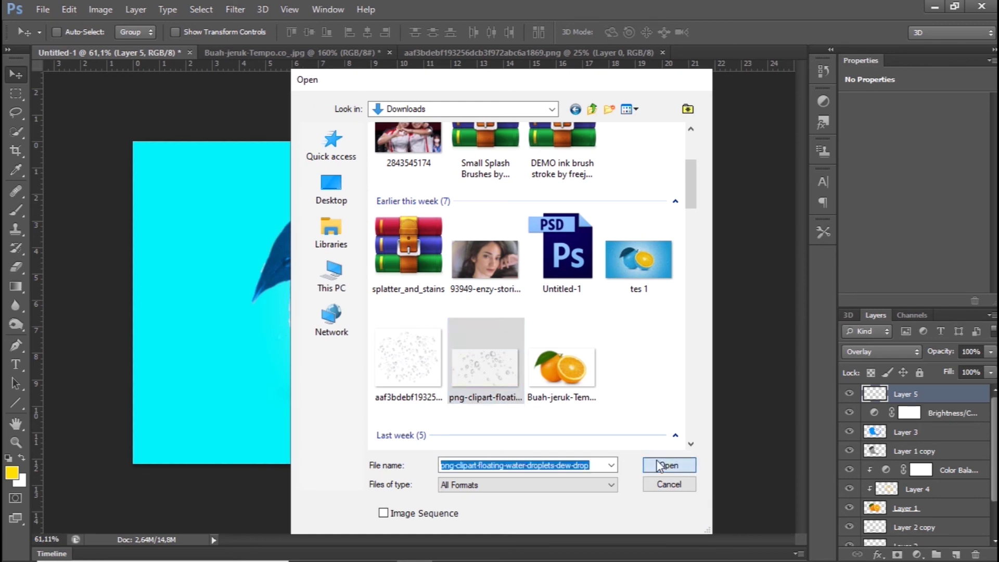
click(668, 465)
- Move the floating droplets into the Untitled-1 orange composition as Layer 6
mouse_move(441, 342)
mouse_down()
mouse_move(425, 266)
mouse_move(439, 279)
mouse_up()
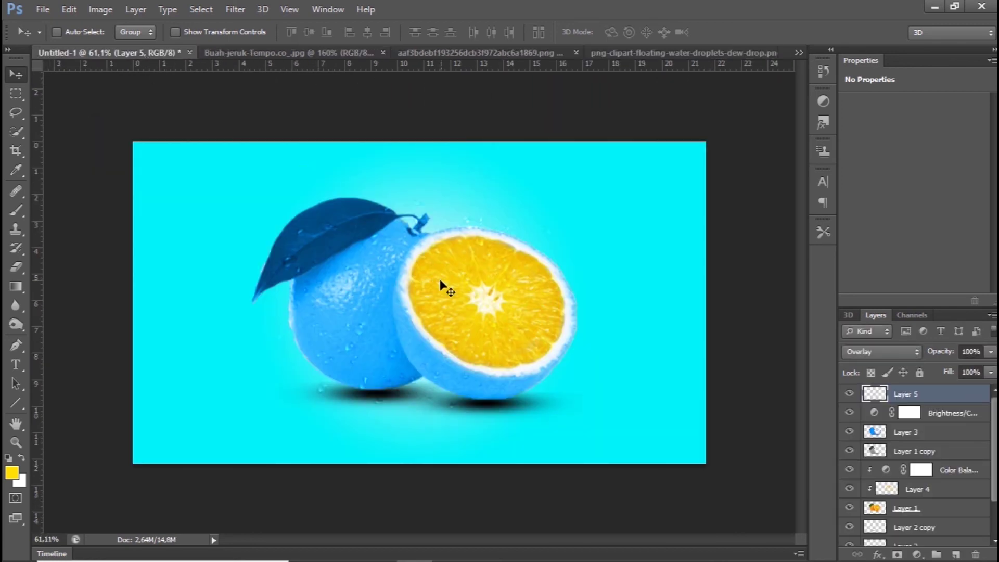
click(647, 51)
mouse_move(528, 221)
mouse_down()
mouse_move(518, 172)
mouse_move(538, 156)
mouse_up()
key(e)
click(413, 52)
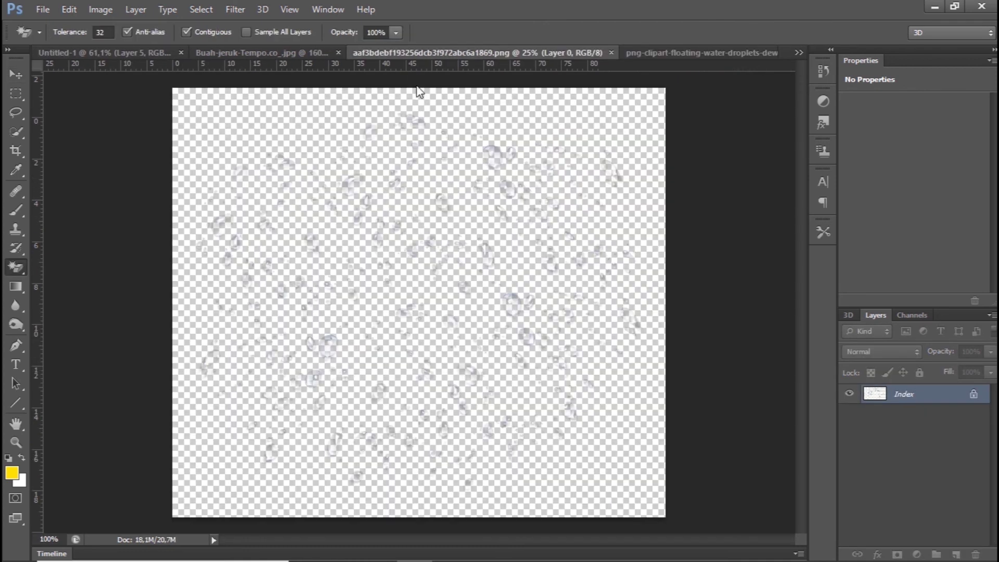
key(v)
mouse_move(368, 234)
mouse_down()
mouse_move(154, 56)
mouse_move(431, 224)
mouse_up()
key(ctrl+t)
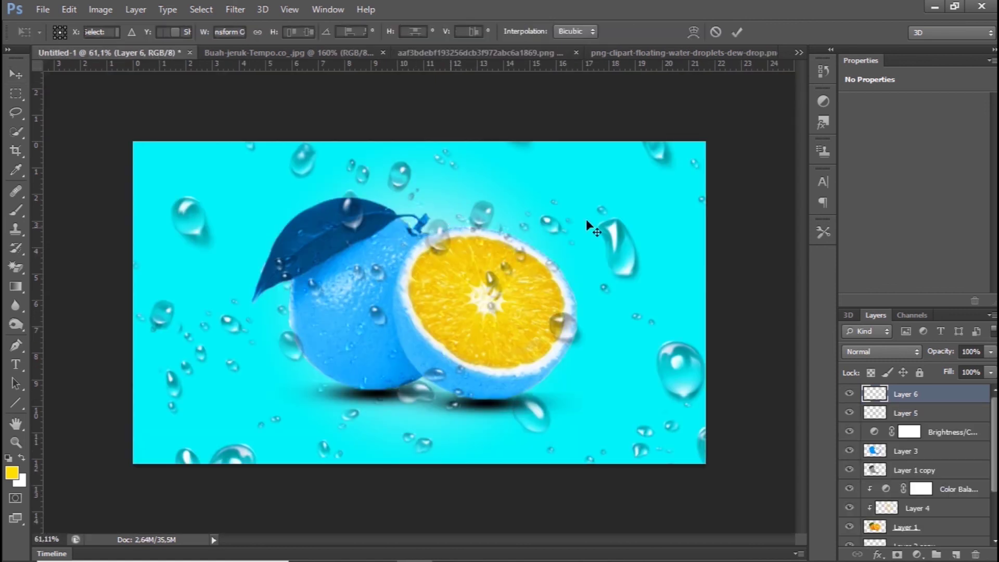
- Move the Layer 6 droplets over the canvas and shrink them from the corners
drag(632, 195, 568, 314)
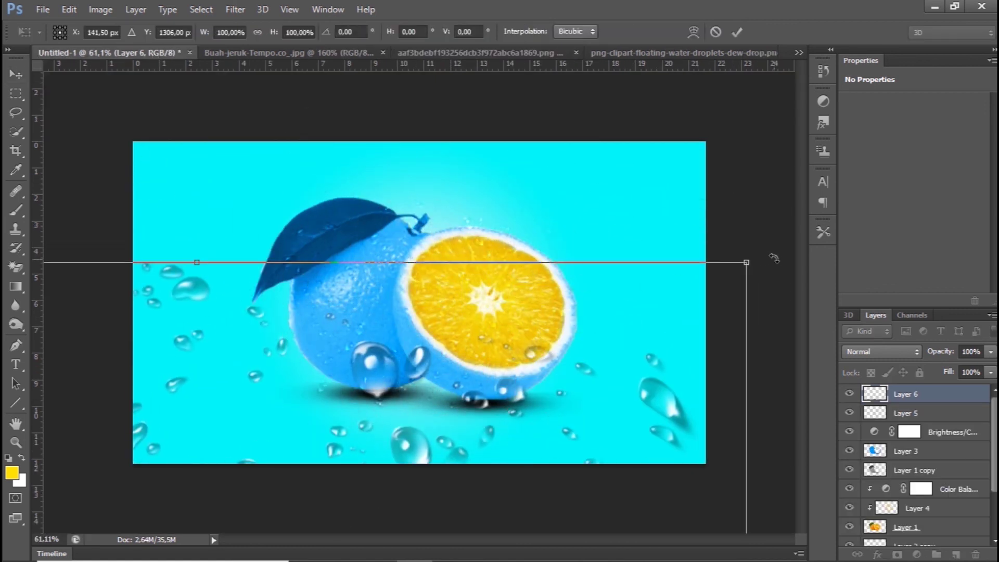
drag(742, 260, 595, 352)
drag(468, 424, 648, 138)
mouse_move(721, 128)
mouse_down()
mouse_move(573, 233)
mouse_move(475, 318)
mouse_move(714, 139)
mouse_up()
mouse_move(125, 104)
mouse_down()
mouse_move(173, 142)
mouse_move(114, 122)
mouse_up()
drag(281, 193, 312, 124)
- Stretch the droplets' left, right, top and bottom edges to fit the canvas, then apply the transform
drag(143, 287, 133, 288)
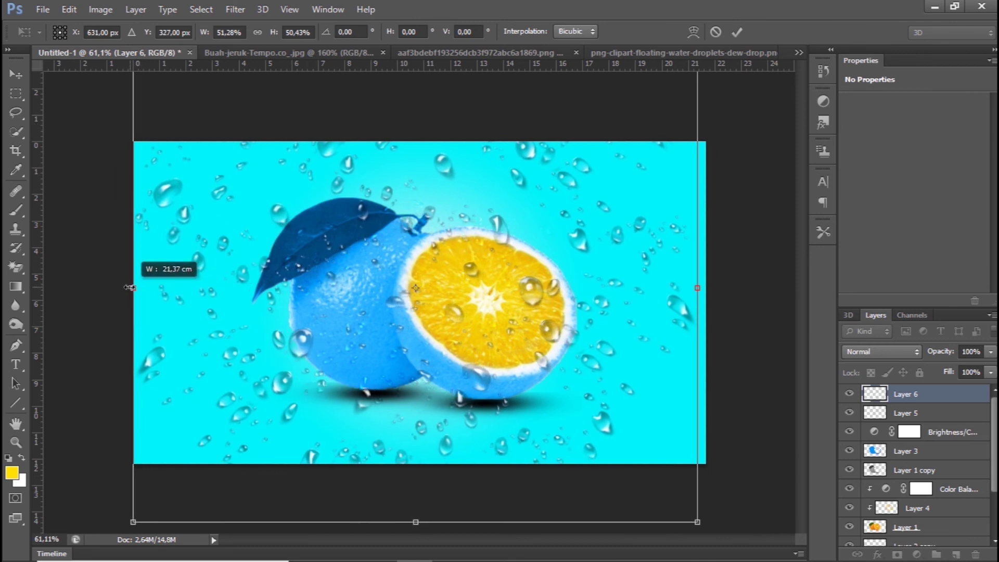
drag(697, 288, 705, 288)
drag(418, 520, 423, 464)
mouse_move(471, 281)
mouse_down()
mouse_move(473, 347)
mouse_move(480, 319)
mouse_up()
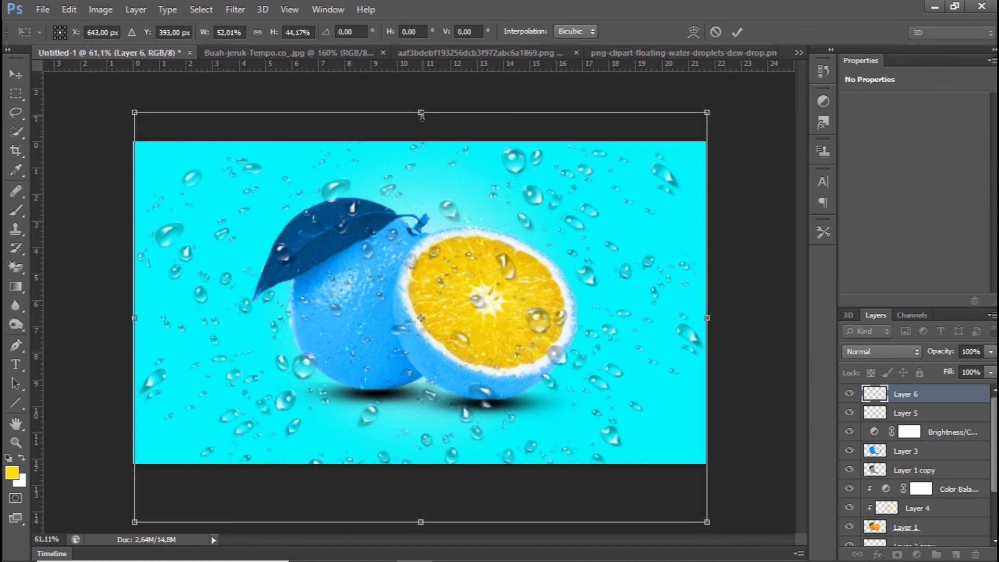
drag(422, 119, 422, 148)
drag(424, 509, 424, 451)
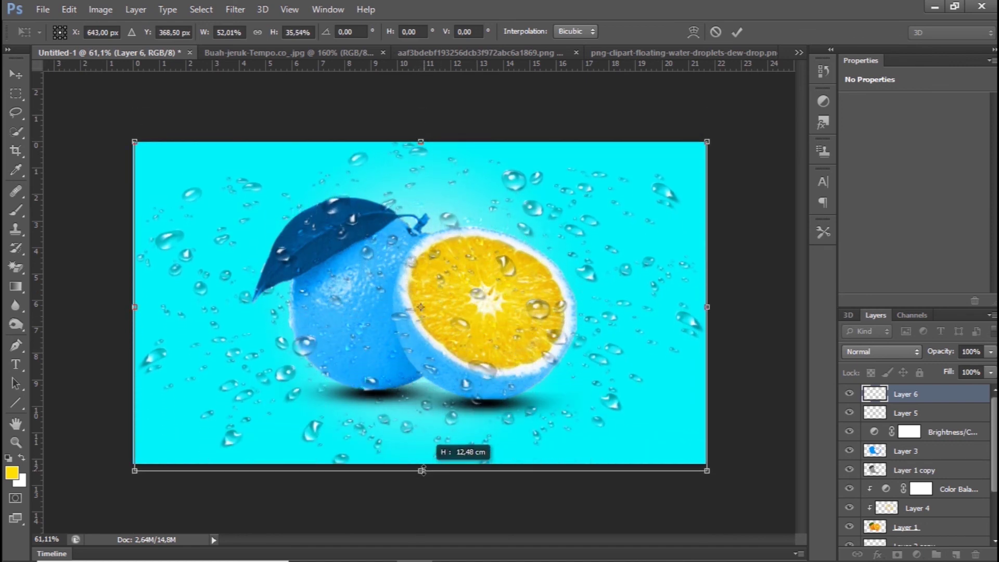
click(737, 32)
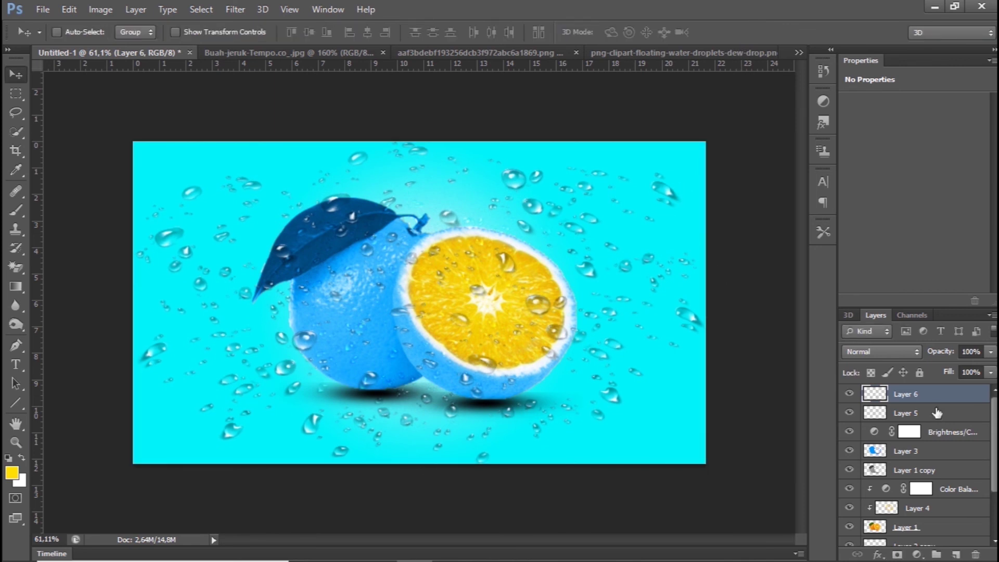
- Compare blend modes for Layer 6 and settle on Hard Light
click(907, 351)
click(876, 120)
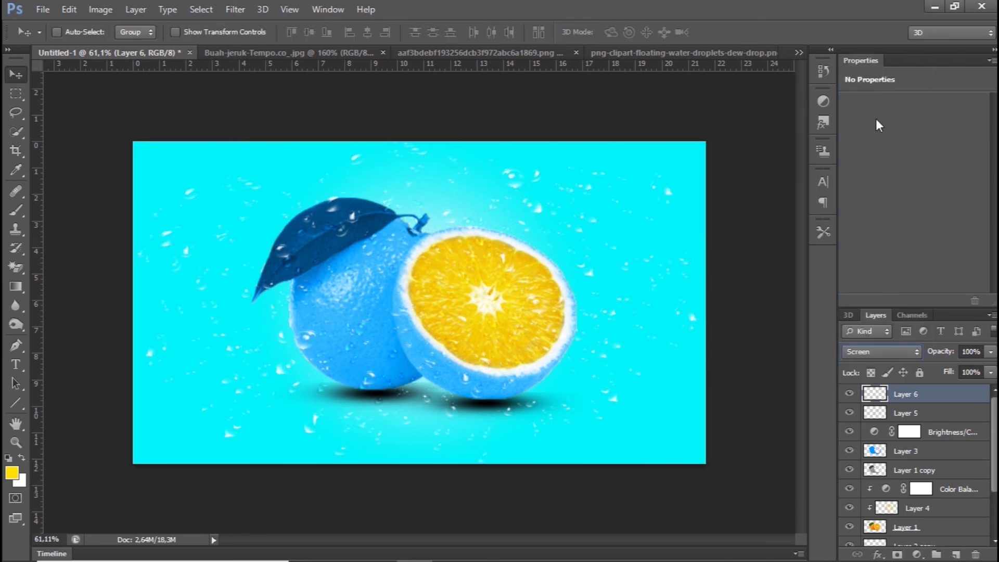
key(shift+minus)
key(shift+minus)
key(shift+minus)
key(shift+minus)
key(shift+minus)
key(shift+minus)
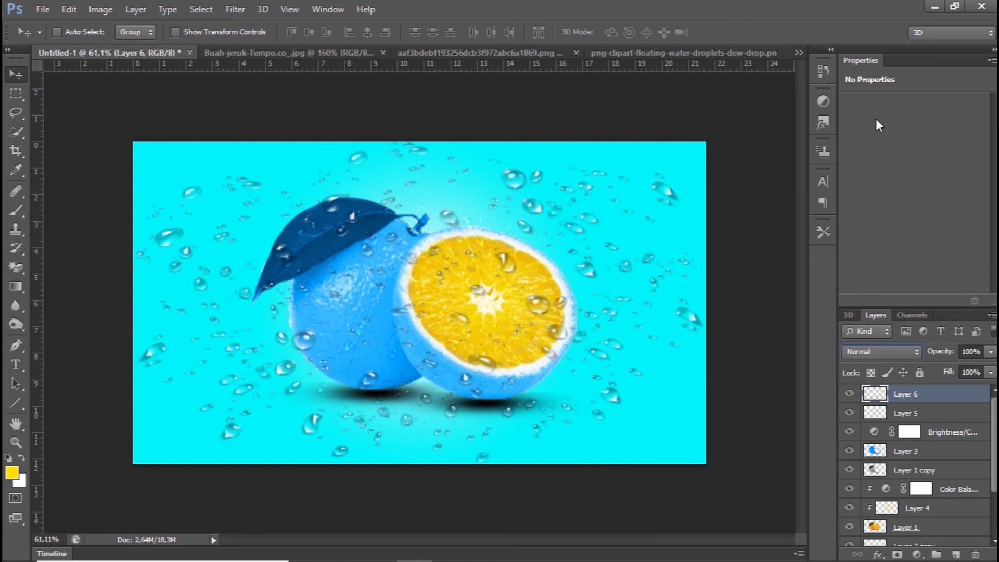
key(shift+plus)
key(shift+plus)
key(shift+plus)
key(shift+plus)
key(shift+plus)
key(shift+plus)
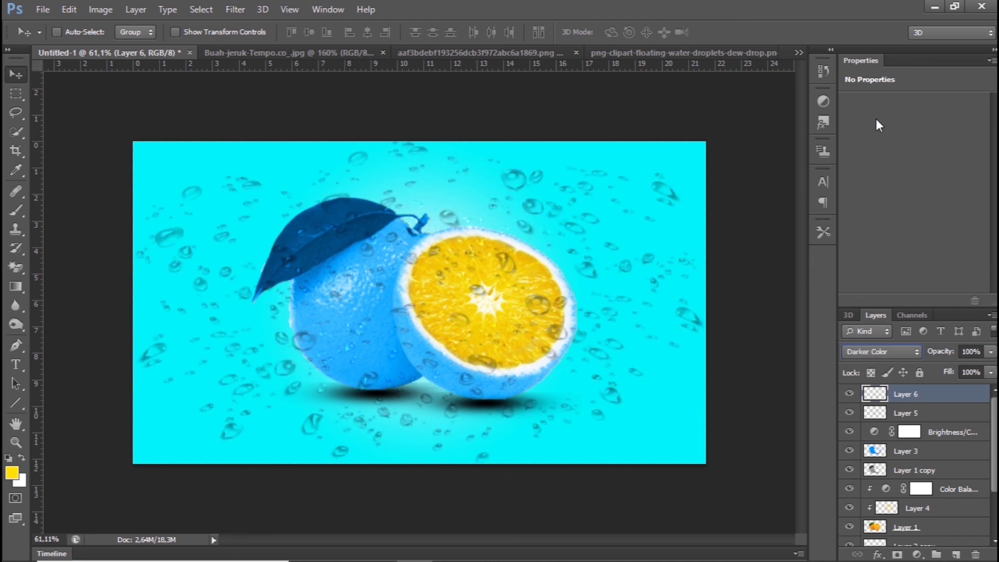
key(shift+plus)
key(shift+plus)
key(shift+plus)
key(shift+plus)
key(shift+plus)
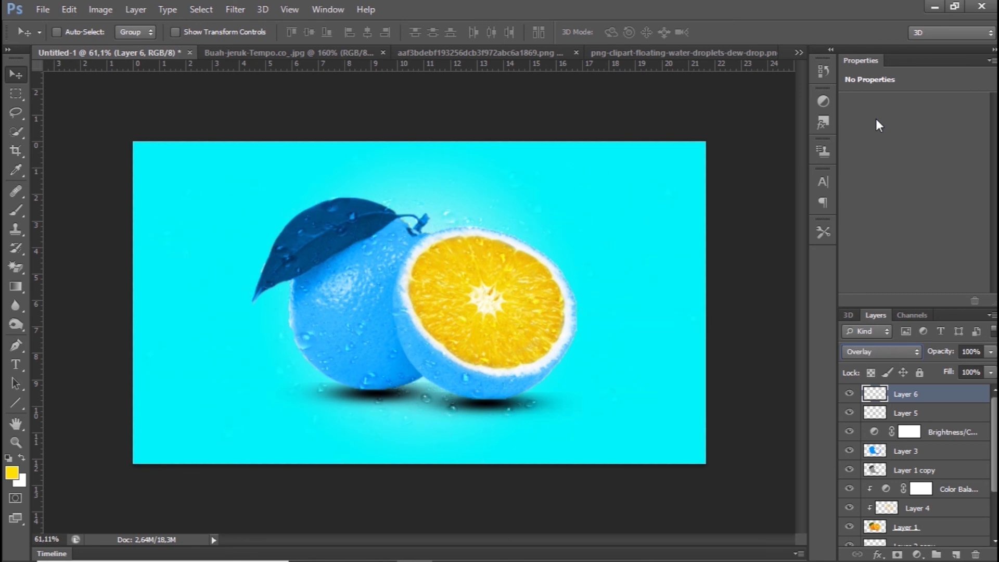
key(shift+plus)
key(shift+plus)
key(shift+minus)
- Lower Layer 6's opacity to 42%
click(990, 352)
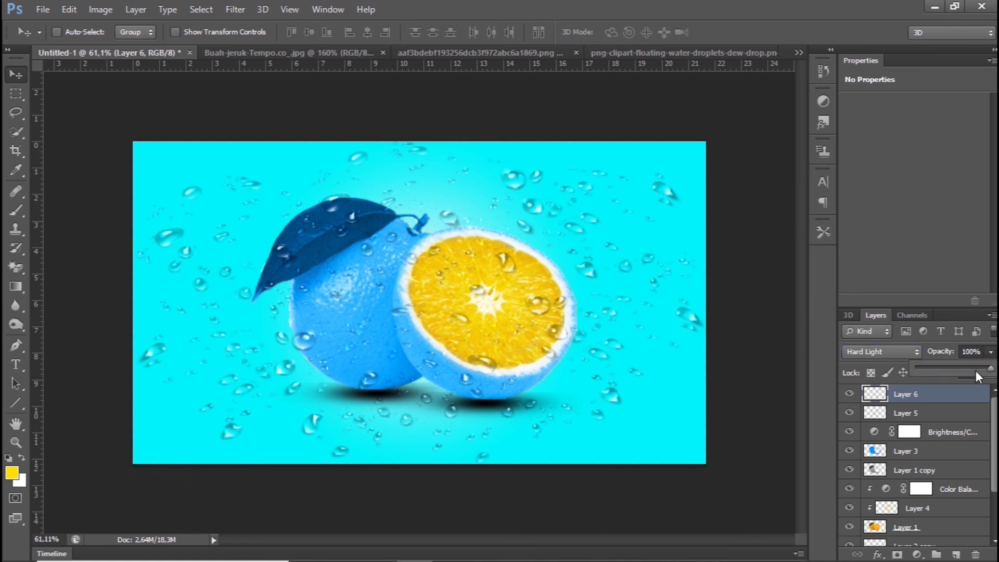
drag(958, 367, 953, 367)
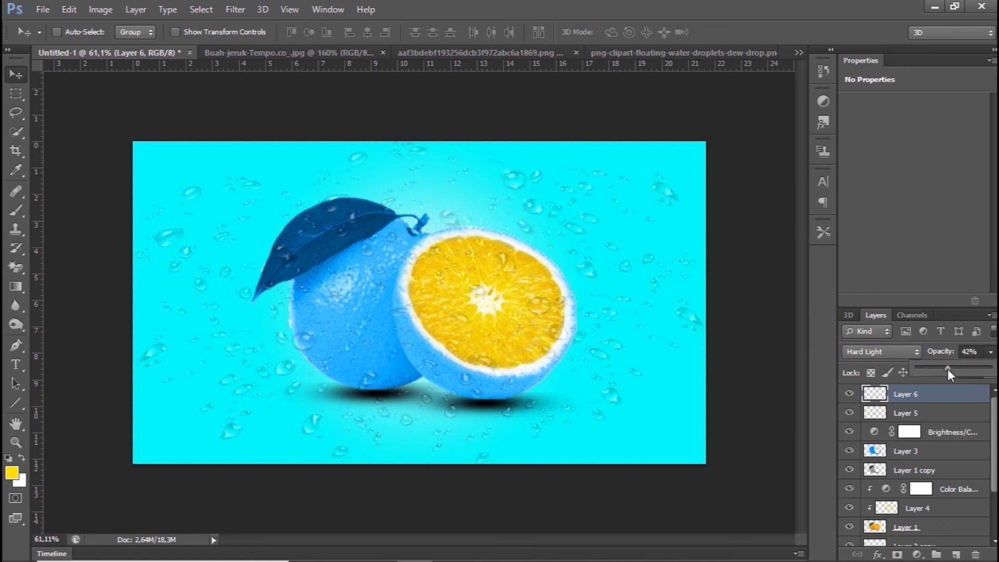
click(853, 371)
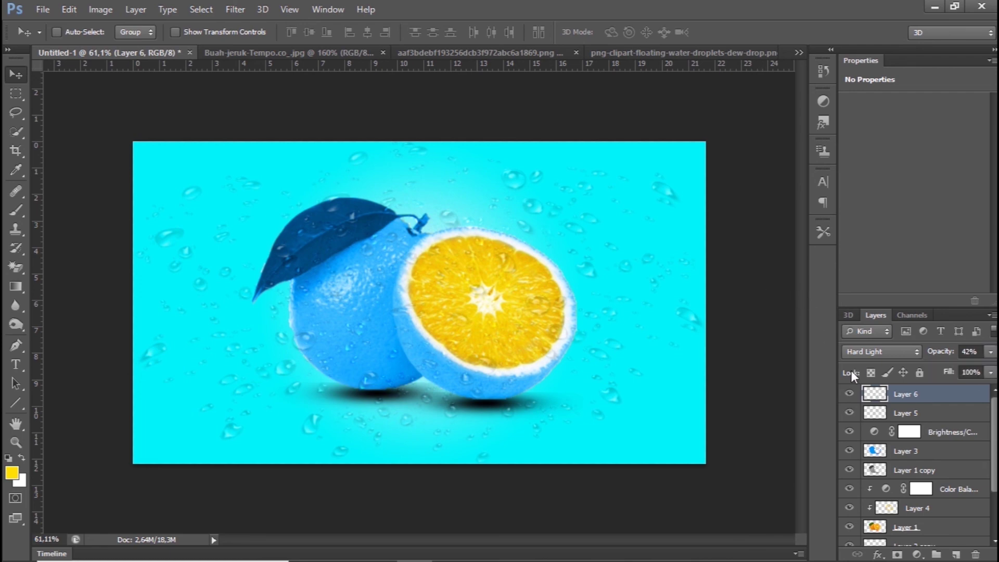